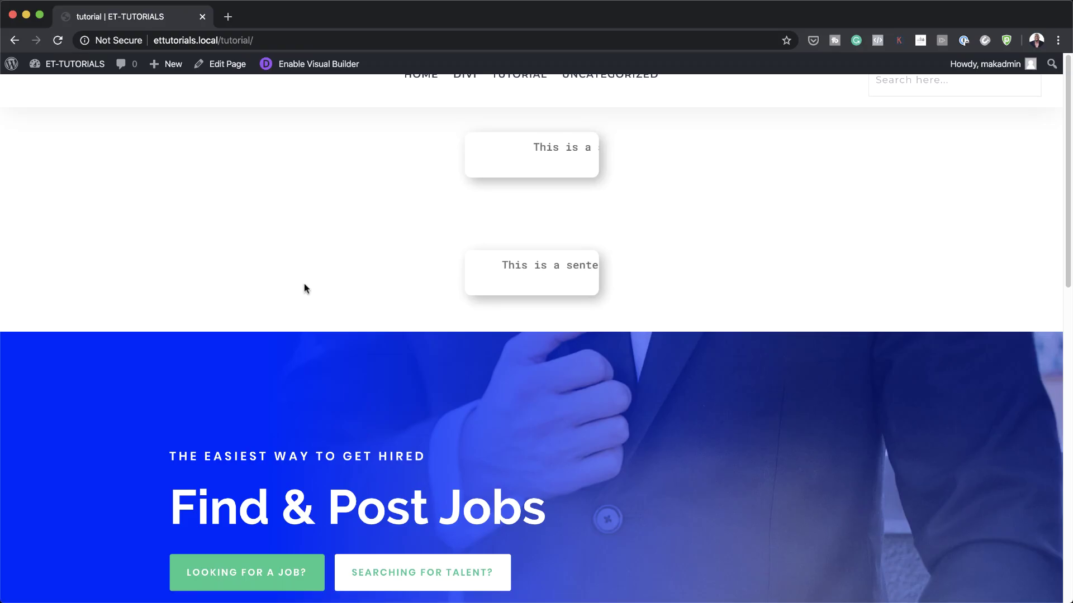
Scroll down the finished demo page past the marquee boxes to the Job Recruiter hero
{"action": "scroll", "coordinate": [305, 288], "scroll_direction": "down", "scroll_amount": 1}
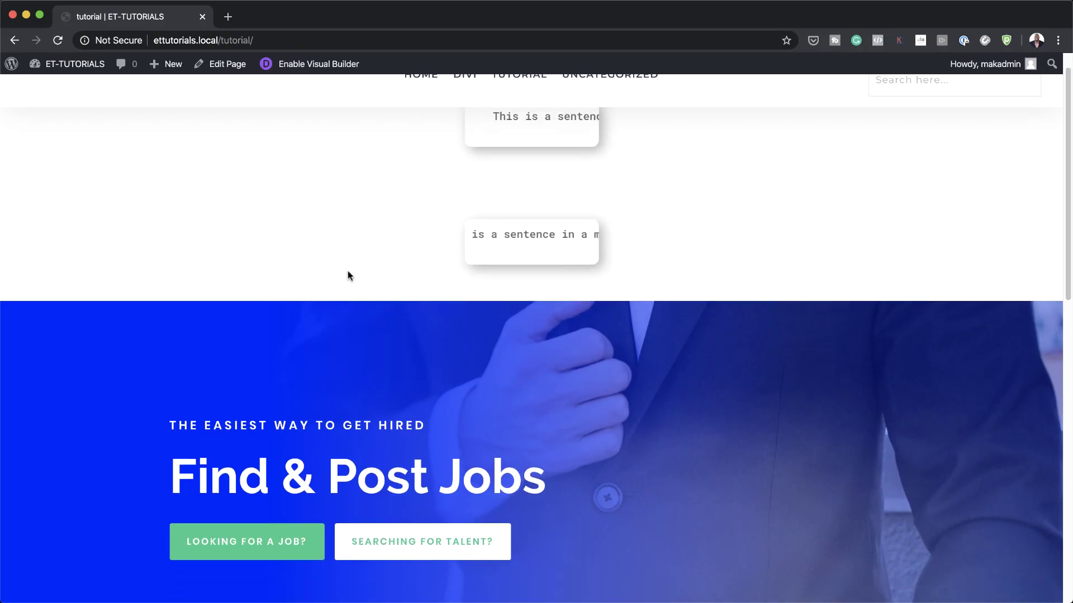
{"action": "scroll", "coordinate": [392, 268], "scroll_direction": "down", "scroll_amount": 5}
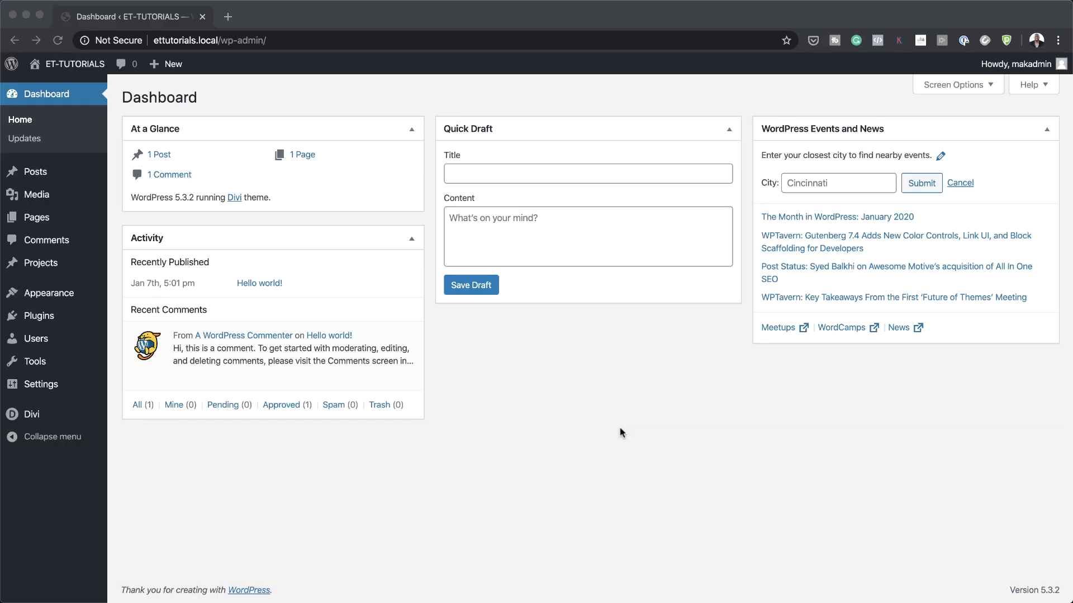
Add a new page titled 'tutorial' and launch the Divi Builder on it
{"action": "mouse_move", "coordinate": [51, 221]}
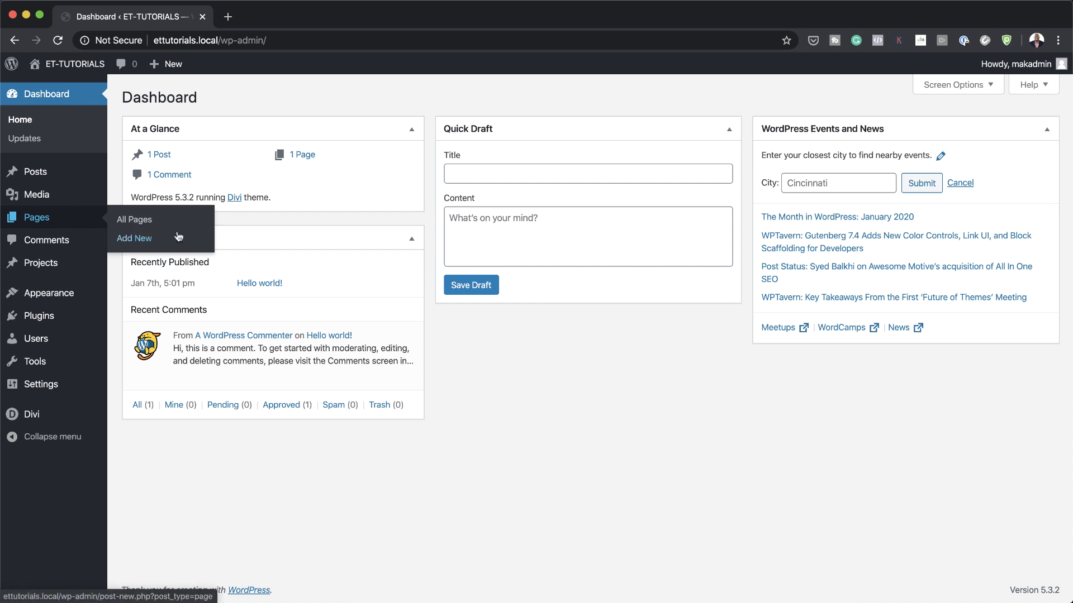
{"action": "left_click", "coordinate": [143, 238]}
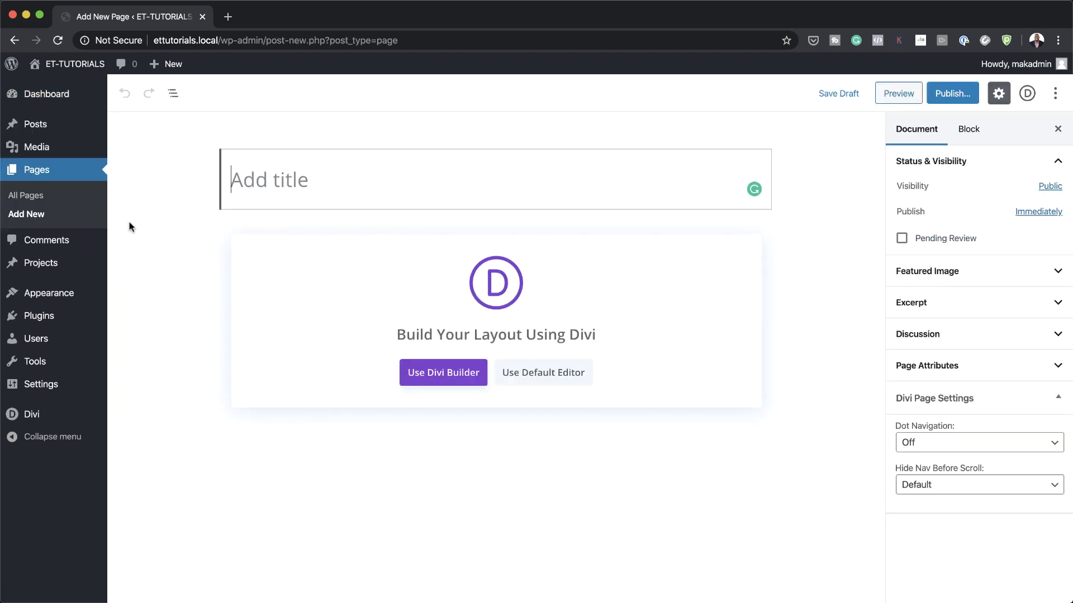
{"action": "type", "text": "tutorial"}
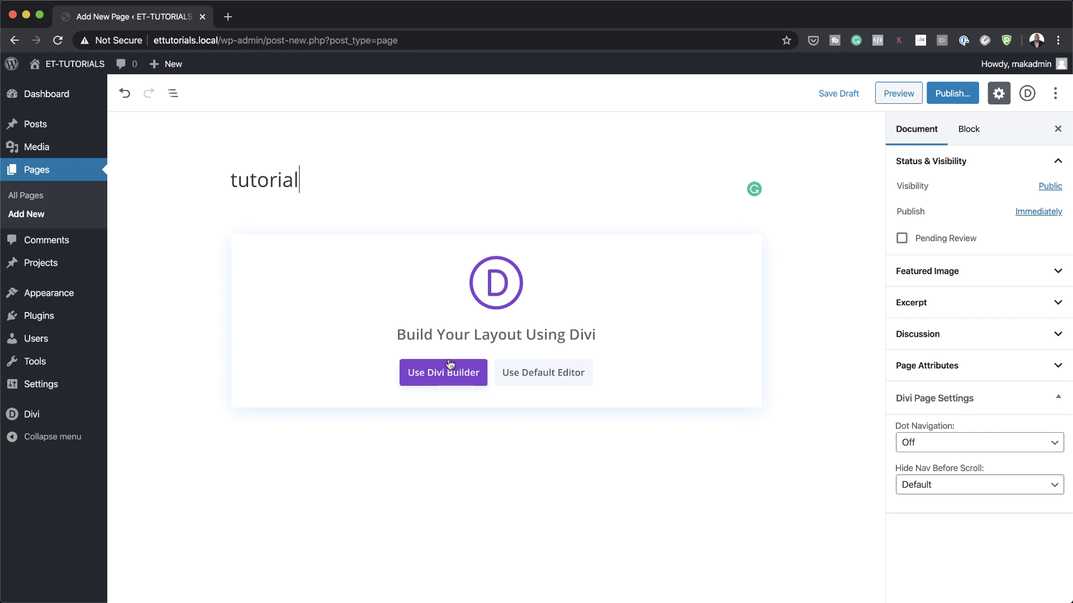
{"action": "left_click", "coordinate": [451, 372]}
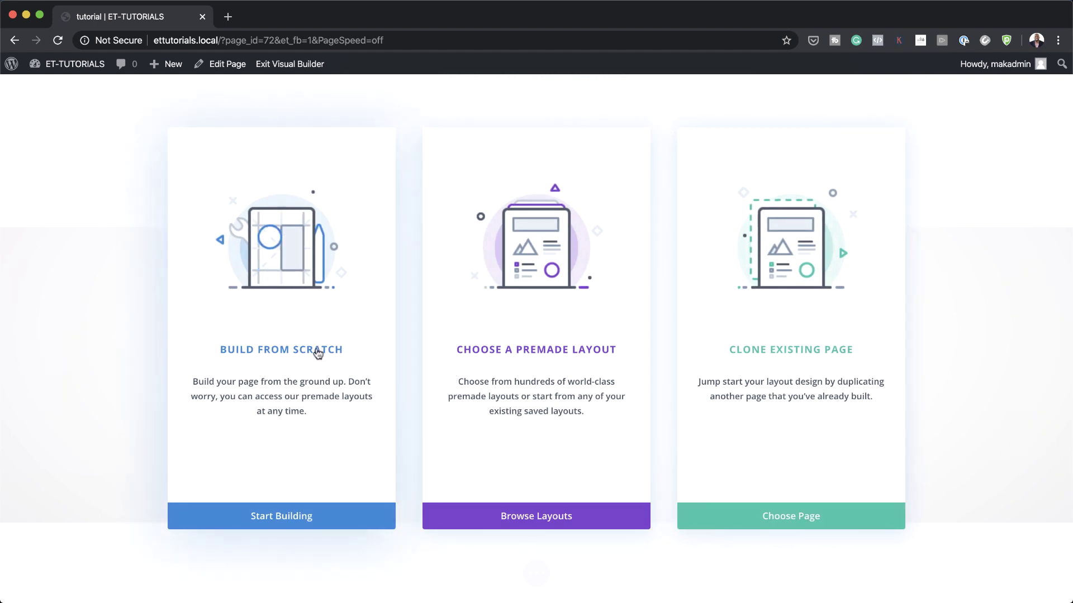
Build from scratch with one single-column row, leaving it empty without a module
{"action": "left_click", "coordinate": [316, 350]}
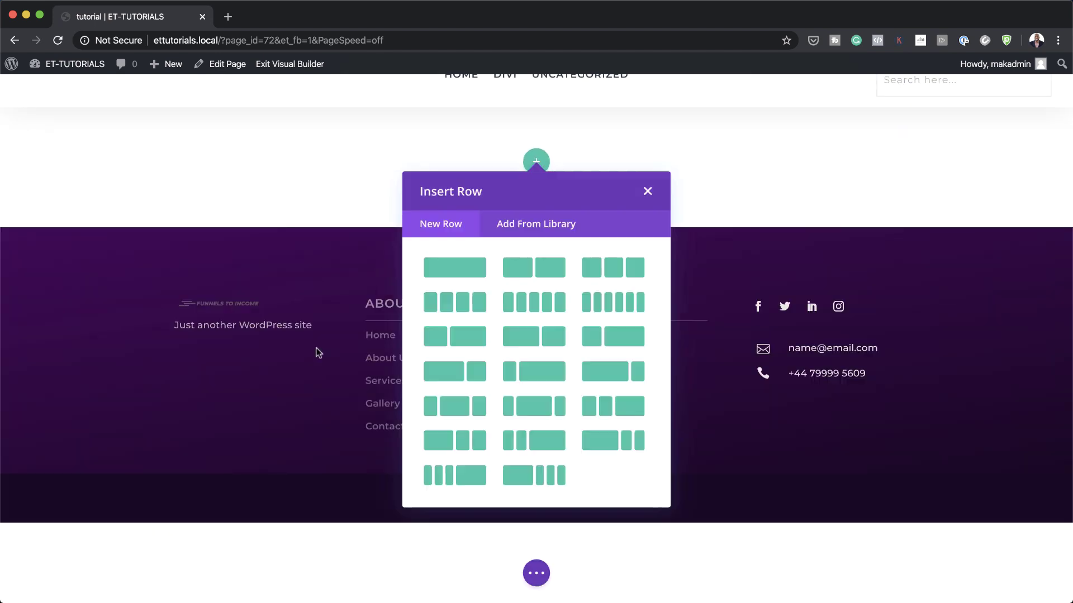
{"action": "left_click", "coordinate": [457, 274]}
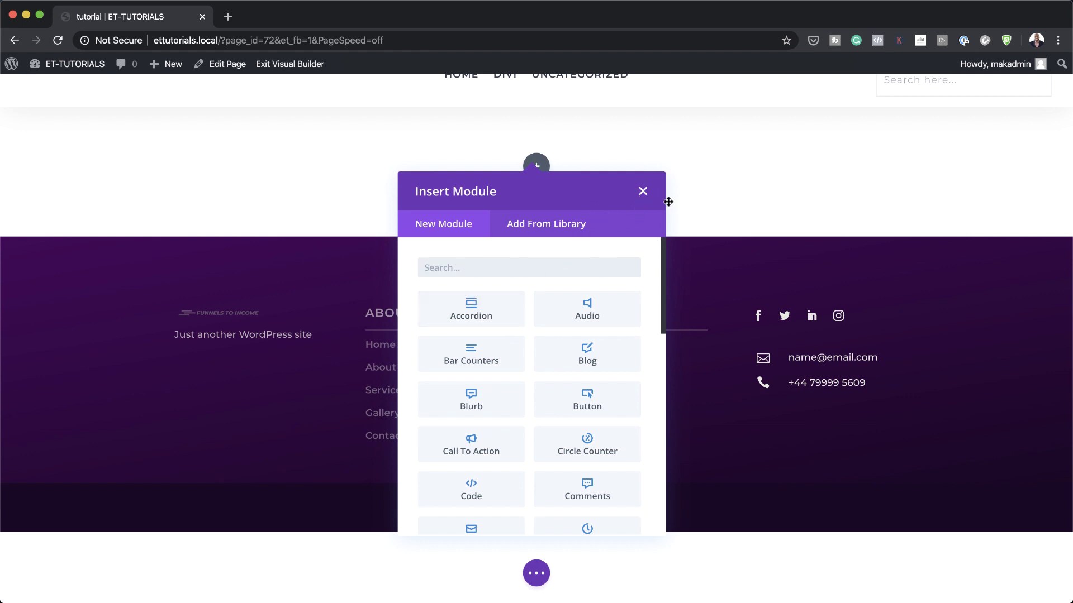
{"action": "left_click", "coordinate": [643, 193]}
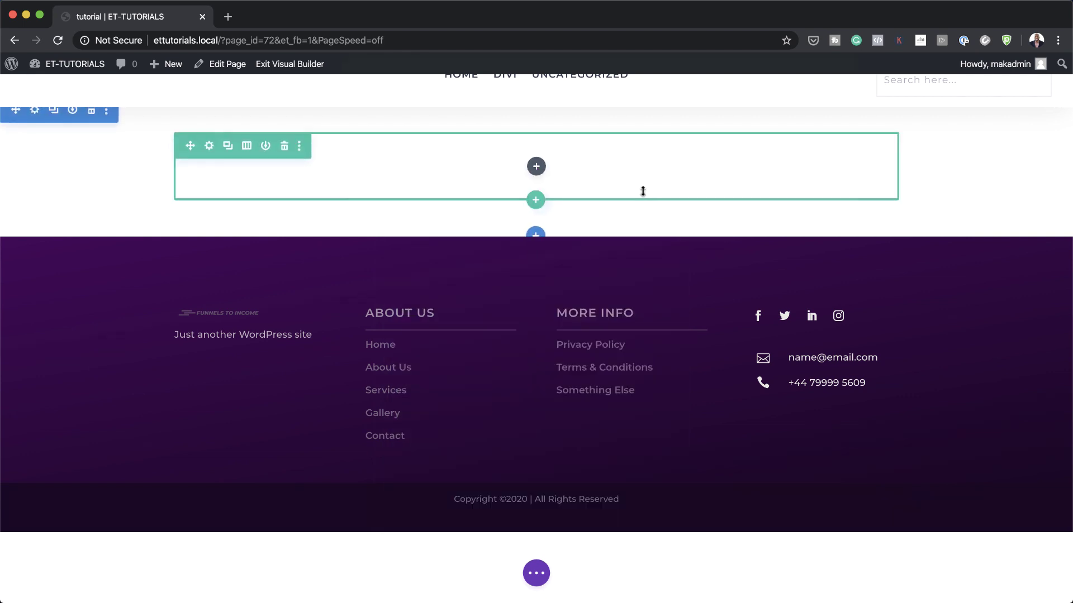
Set the row's Max Width to 200px in its Design sizing options
{"action": "left_click", "coordinate": [209, 146]}
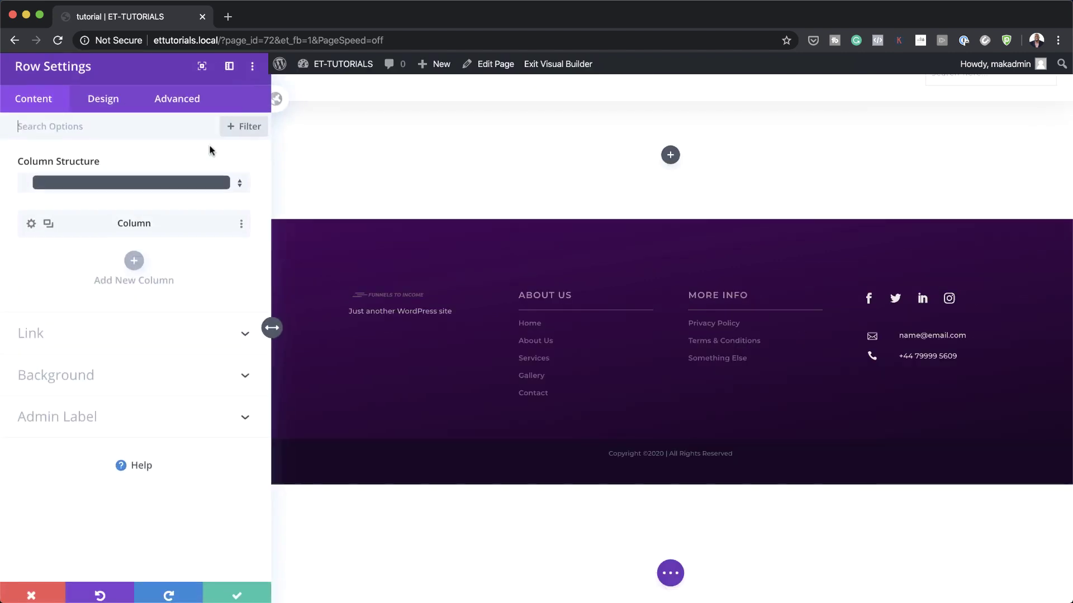
{"action": "left_click", "coordinate": [103, 104]}
{"action": "left_click", "coordinate": [39, 165]}
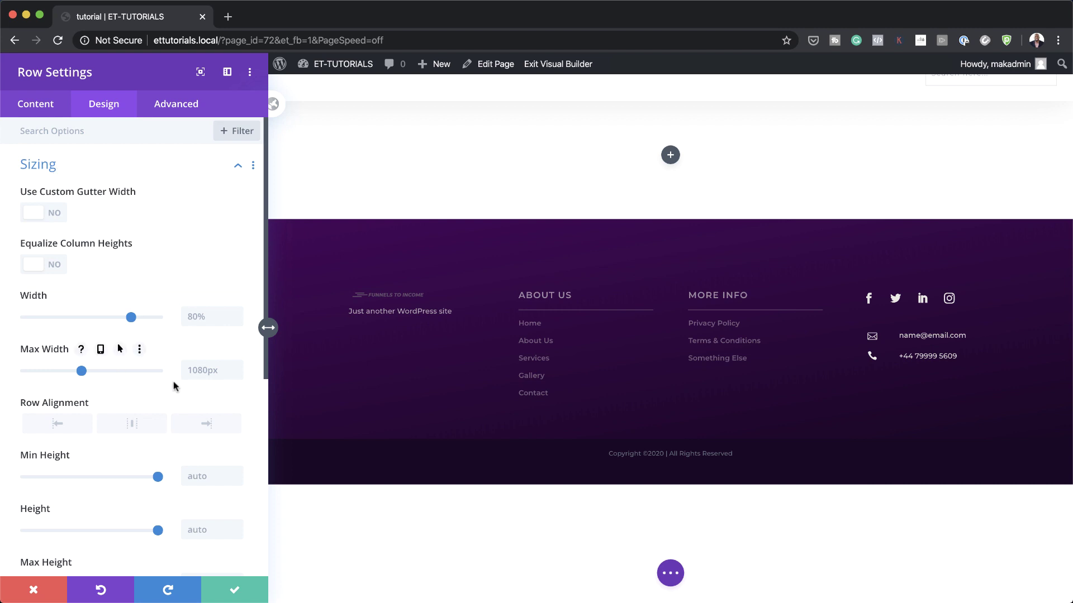
{"action": "left_click", "coordinate": [204, 369]}
{"action": "type", "text": "200px"}
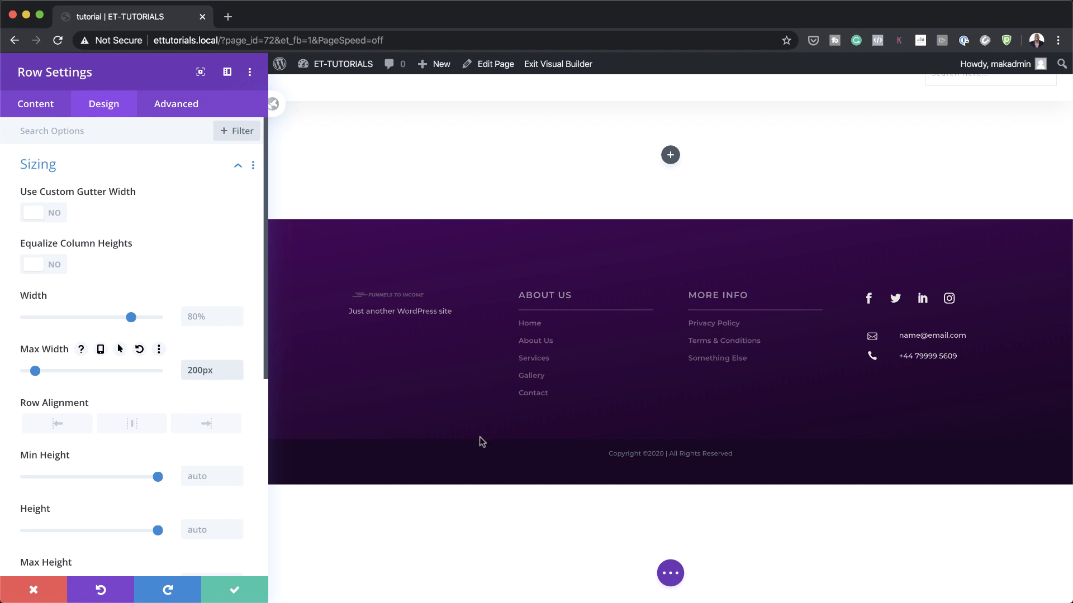
Give the row linked 10px top and bottom padding
{"action": "scroll", "coordinate": [198, 450], "scroll_direction": "down", "scroll_amount": 1}
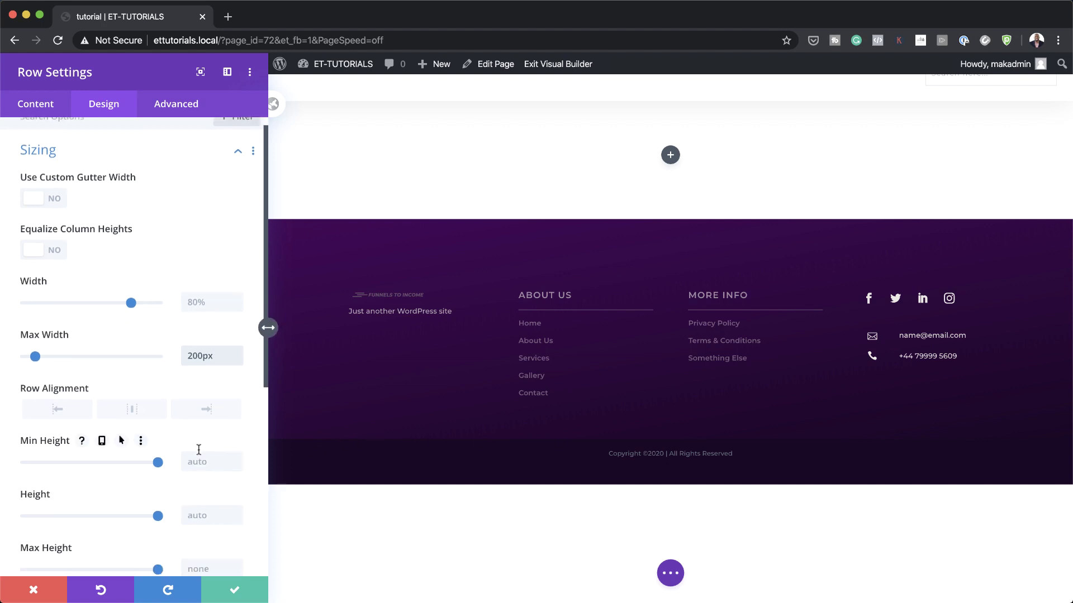
{"action": "scroll", "coordinate": [198, 450], "scroll_direction": "down", "scroll_amount": 10}
{"action": "left_click", "coordinate": [37, 265]}
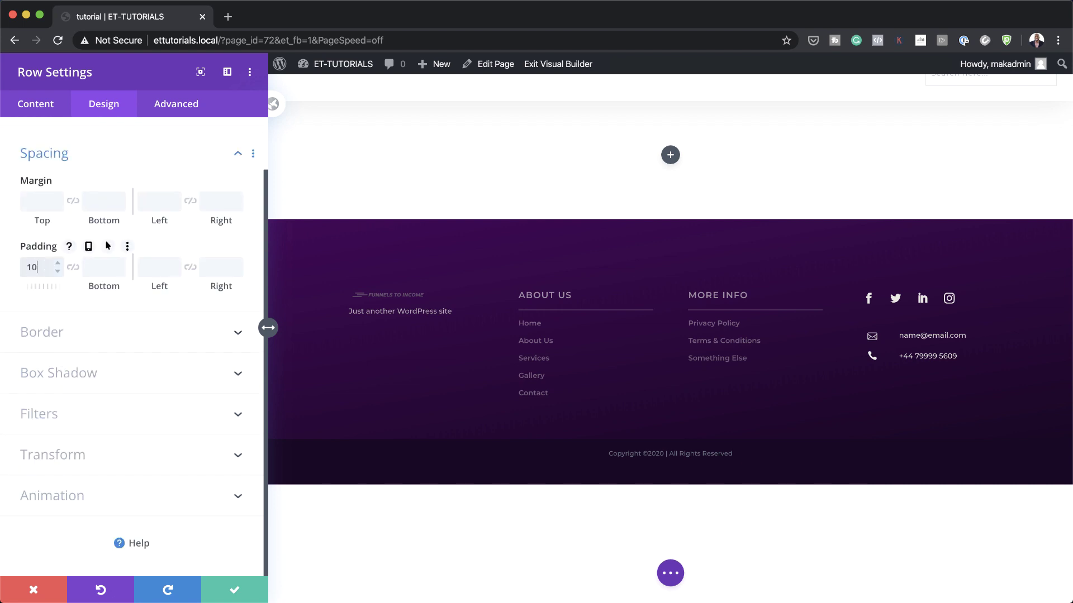
{"action": "left_click", "coordinate": [72, 268]}
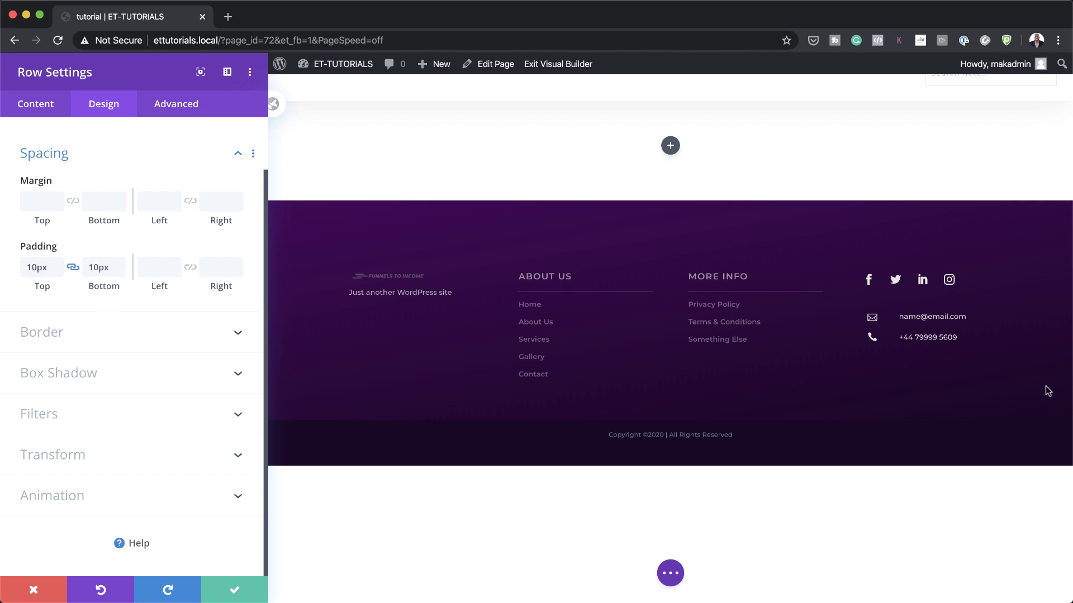
{"action": "left_click", "coordinate": [96, 334]}
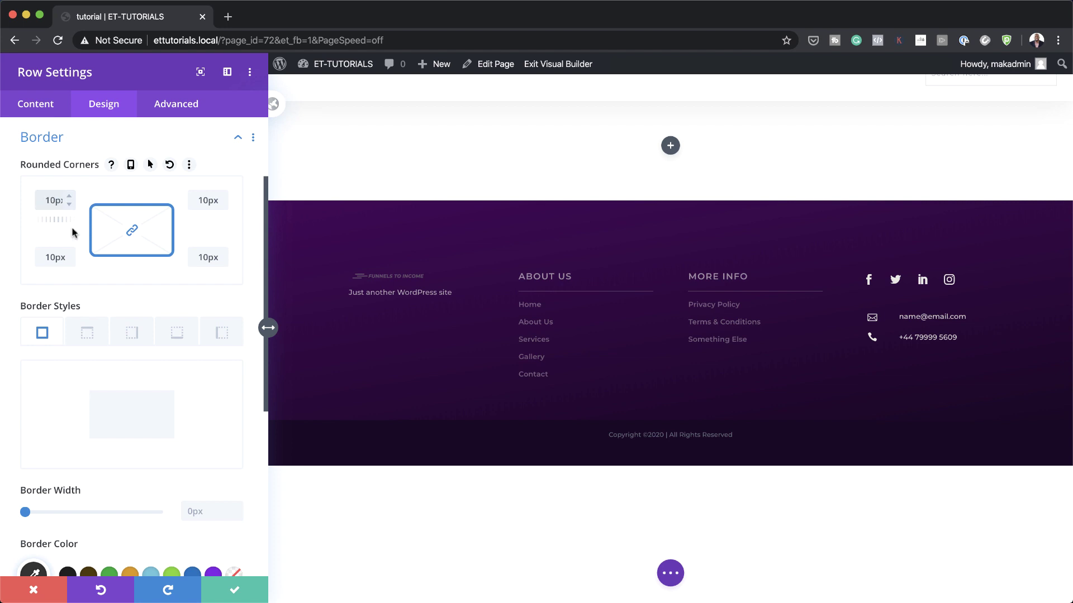
Apply the third box shadow preset to the row (6px offsets, 18px blur)
{"action": "scroll", "coordinate": [106, 476], "scroll_direction": "down", "scroll_amount": 5}
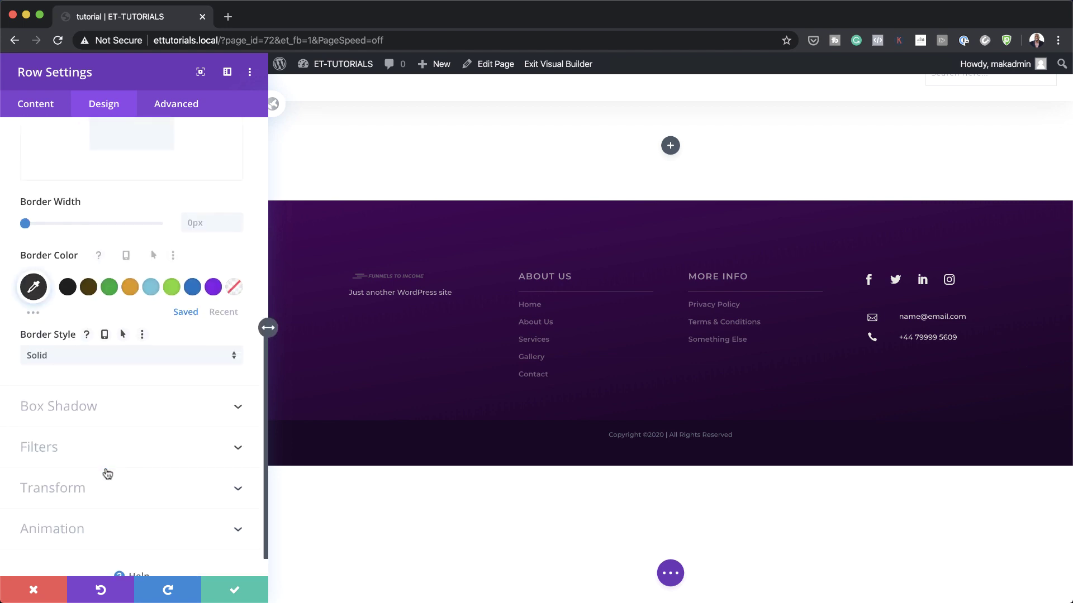
{"action": "left_click", "coordinate": [75, 404]}
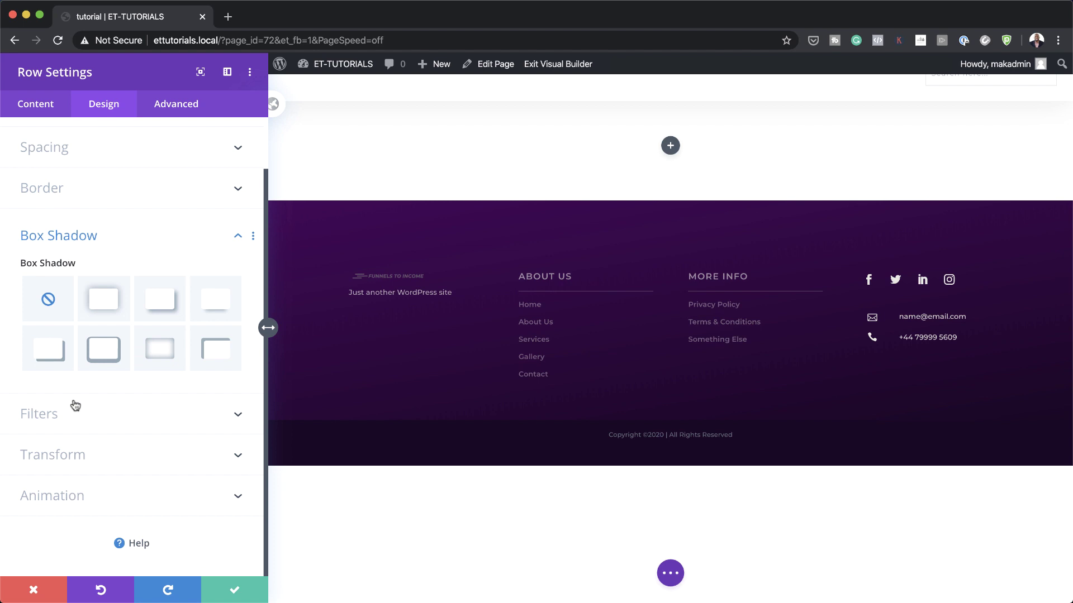
{"action": "left_click", "coordinate": [173, 309]}
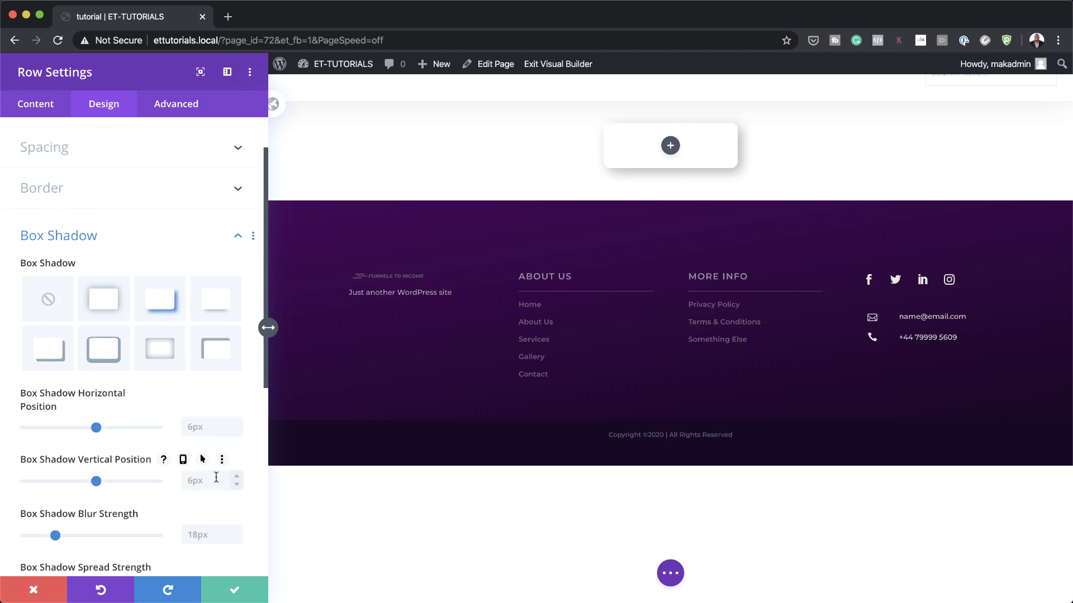
{"action": "scroll", "coordinate": [217, 477], "scroll_direction": "down", "scroll_amount": 8}
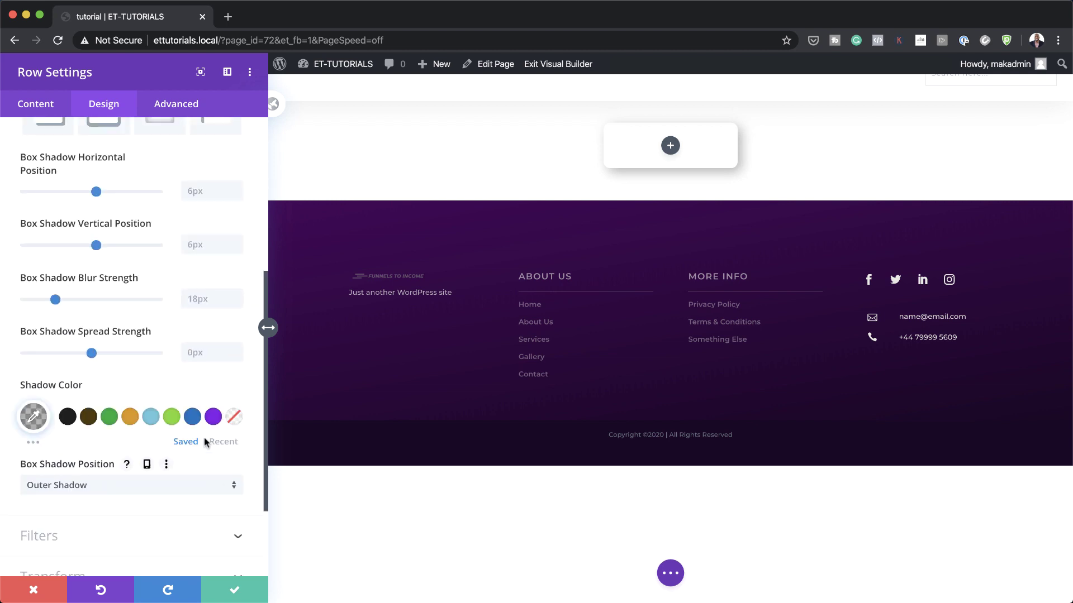
{"action": "scroll", "coordinate": [205, 442], "scroll_direction": "up", "scroll_amount": 8}
Set the row's horizontal and vertical overflow to Hidden and save the row settings
{"action": "left_click", "coordinate": [176, 104]}
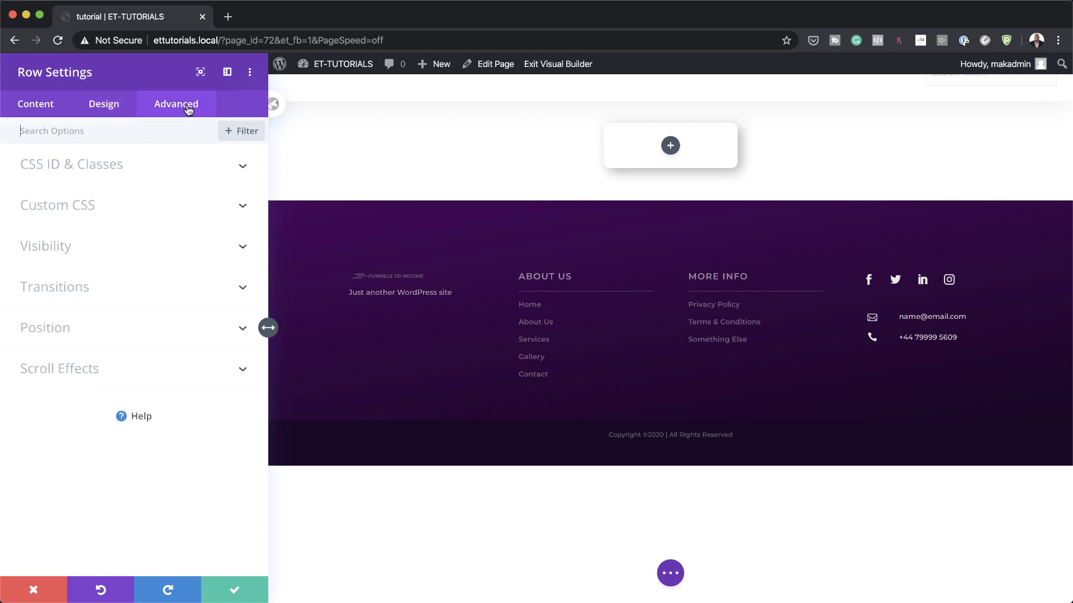
{"action": "left_click", "coordinate": [126, 236]}
{"action": "scroll", "coordinate": [119, 247], "scroll_direction": "down", "scroll_amount": 2}
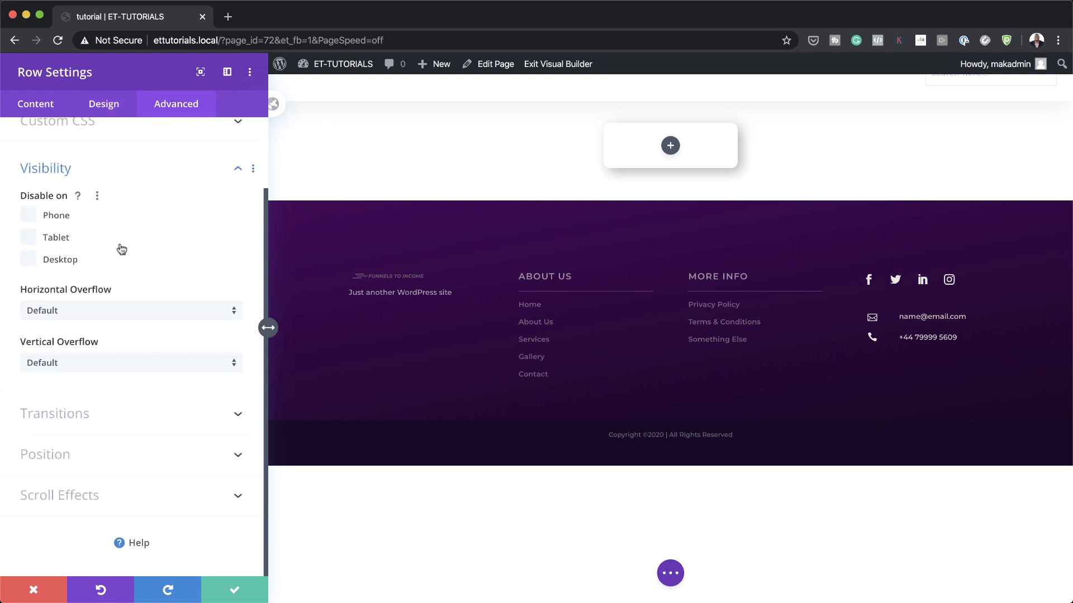
{"action": "left_click", "coordinate": [107, 314]}
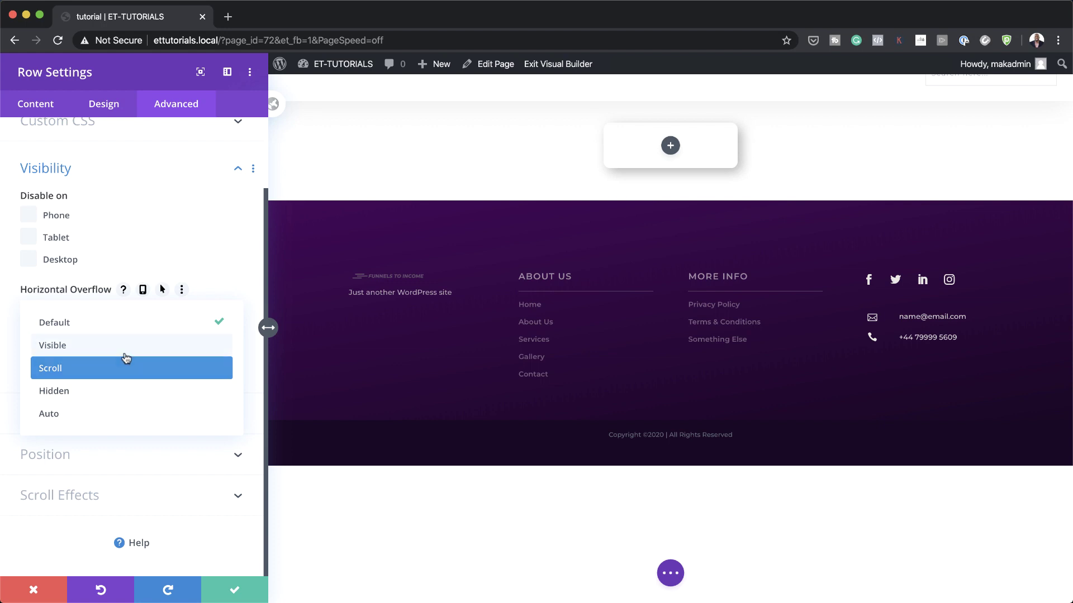
{"action": "left_click", "coordinate": [114, 391]}
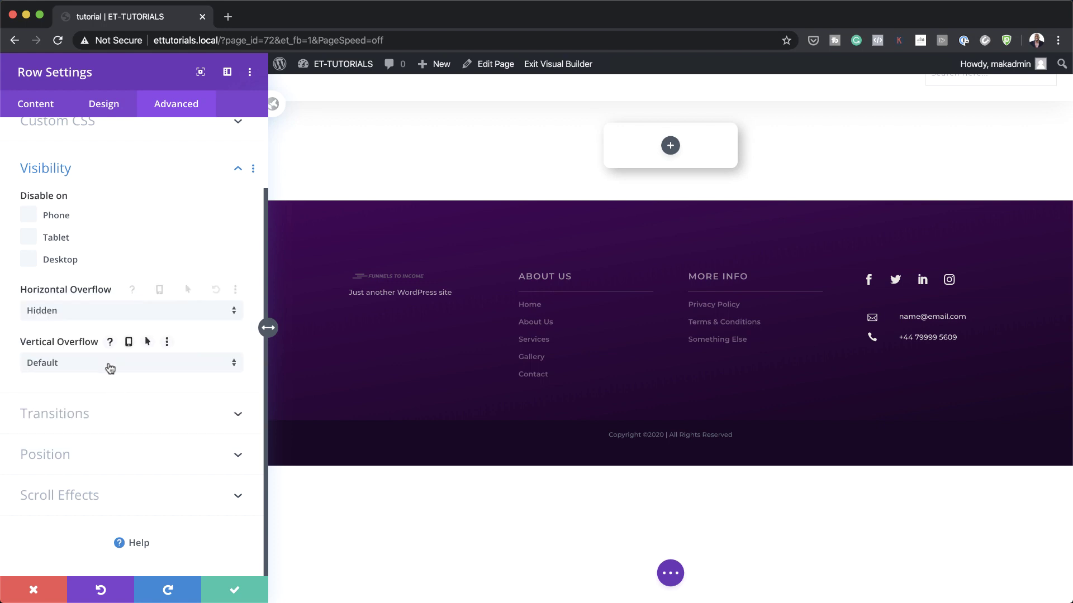
{"action": "left_click", "coordinate": [109, 365]}
{"action": "left_click", "coordinate": [104, 442]}
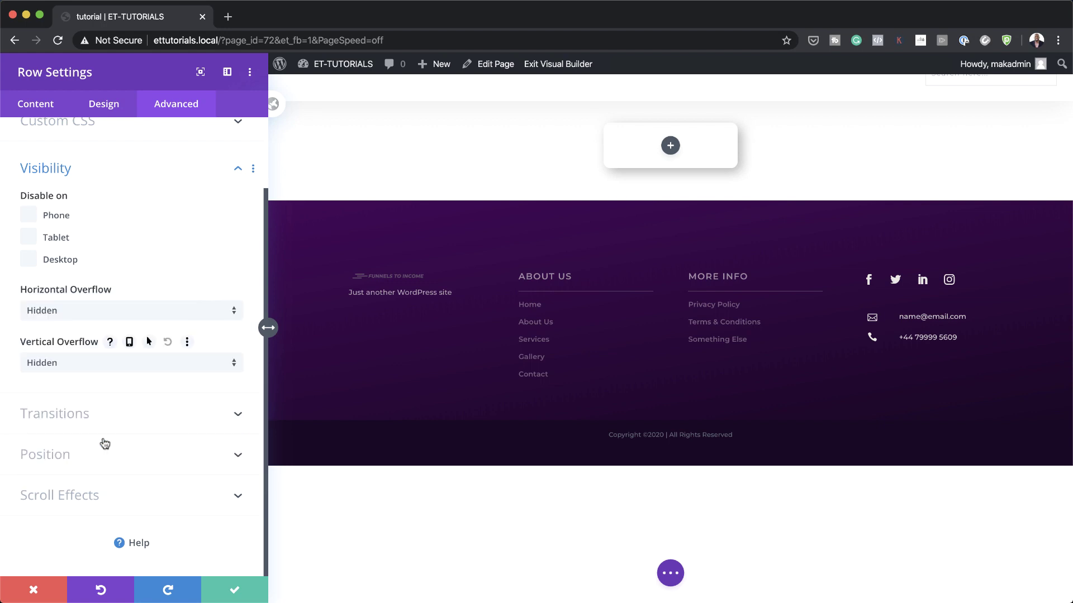
{"action": "left_click", "coordinate": [235, 591]}
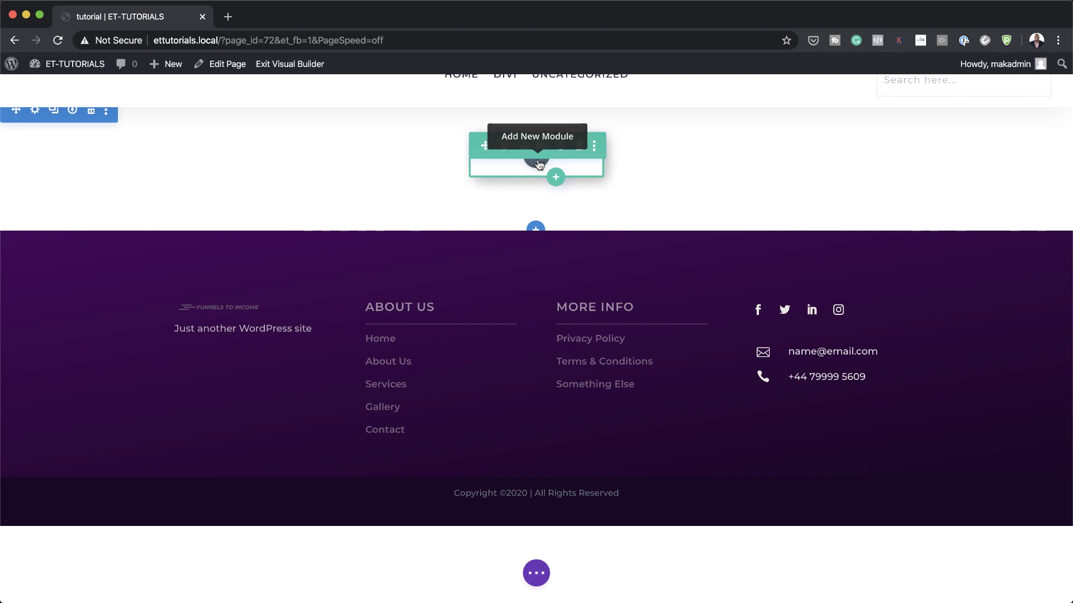
In wireframe view, insert a Text module into the row with body 'This is a sentence'
{"action": "left_click", "coordinate": [536, 573]}
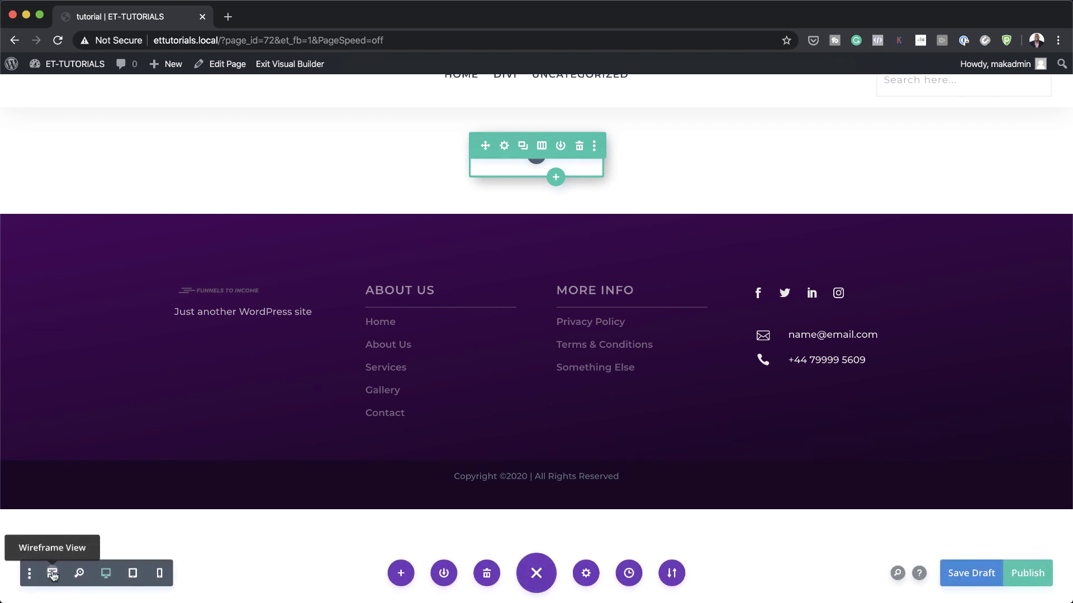
{"action": "left_click", "coordinate": [53, 574]}
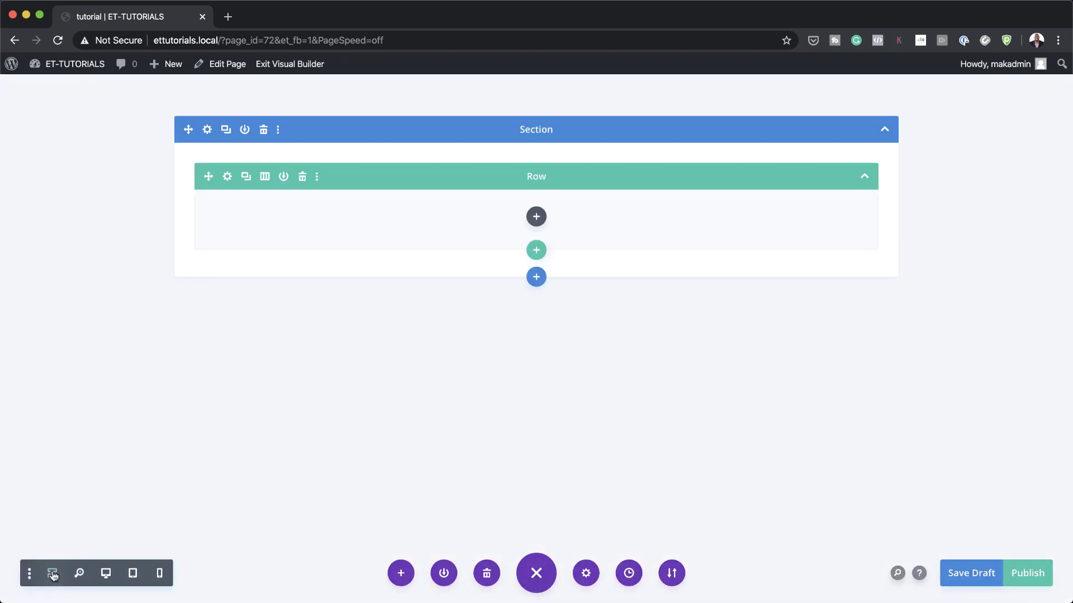
{"action": "left_click", "coordinate": [537, 218]}
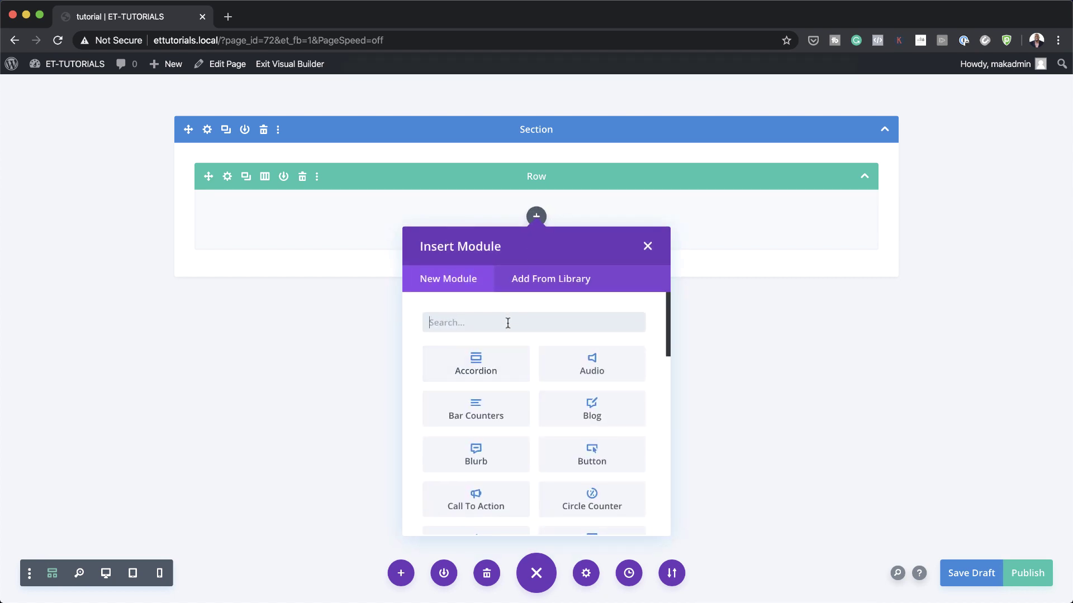
{"action": "type", "text": "text"}
{"action": "left_click", "coordinate": [512, 357]}
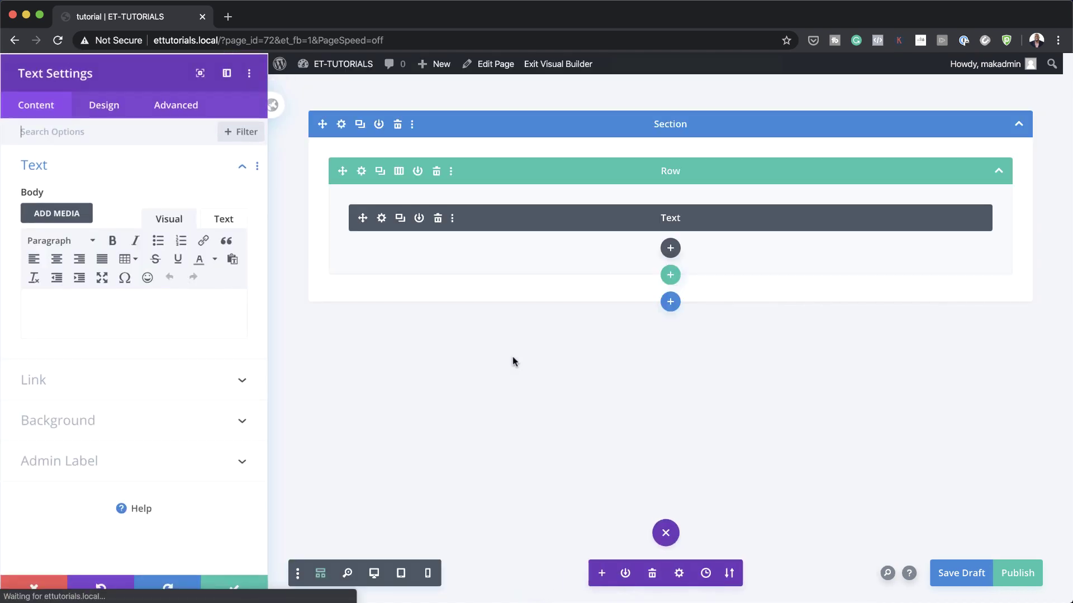
{"action": "left_click", "coordinate": [374, 573]}
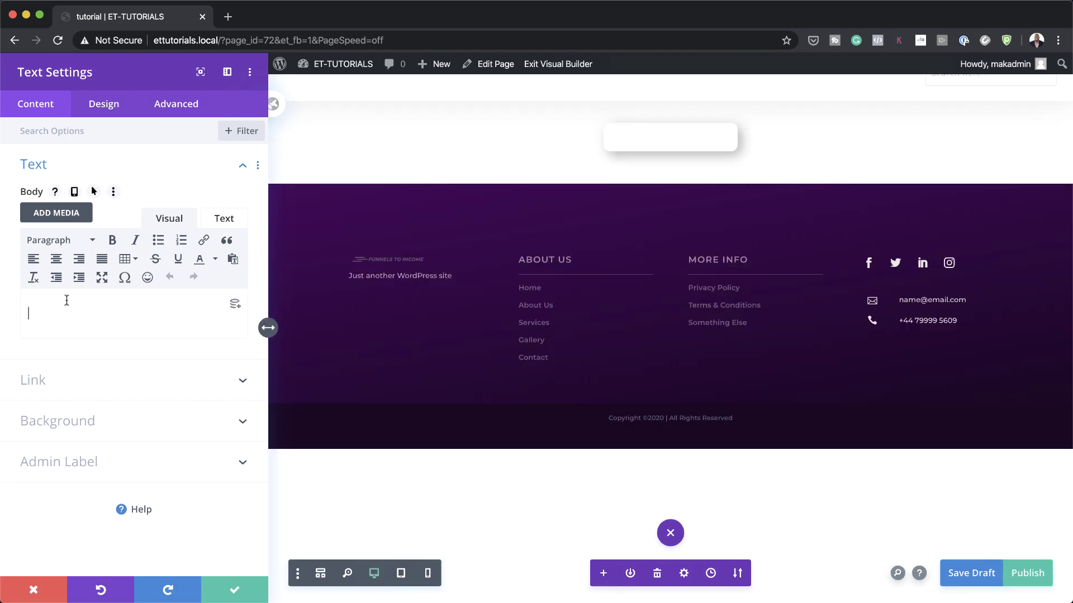
{"action": "type", "text": "This is a sentence"}
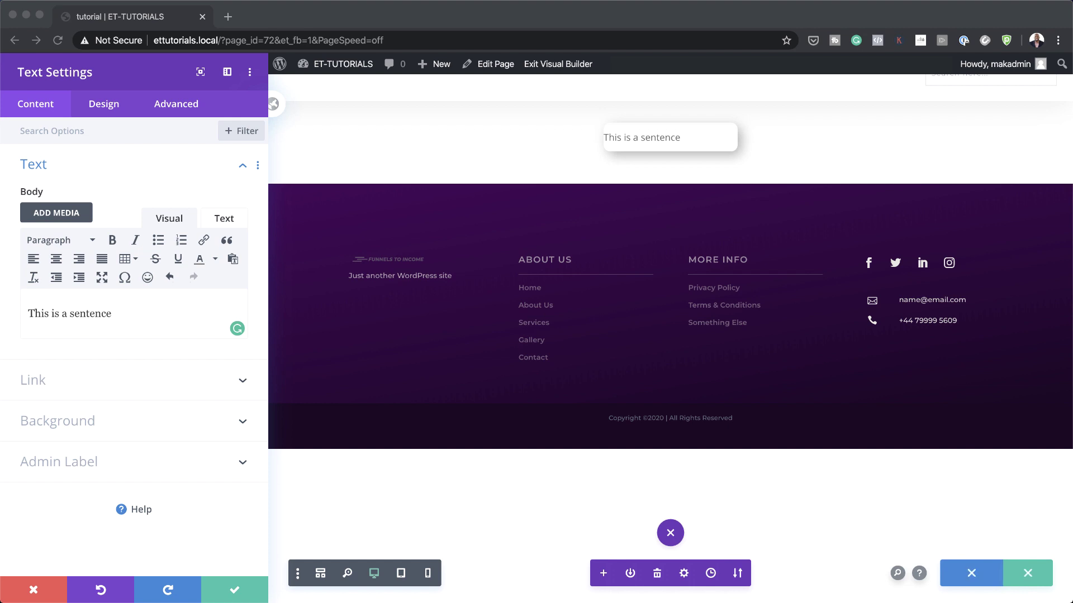
Give the text a -100% left margin and a 100% right margin
{"action": "left_click", "coordinate": [104, 104]}
{"action": "left_click", "coordinate": [39, 287]}
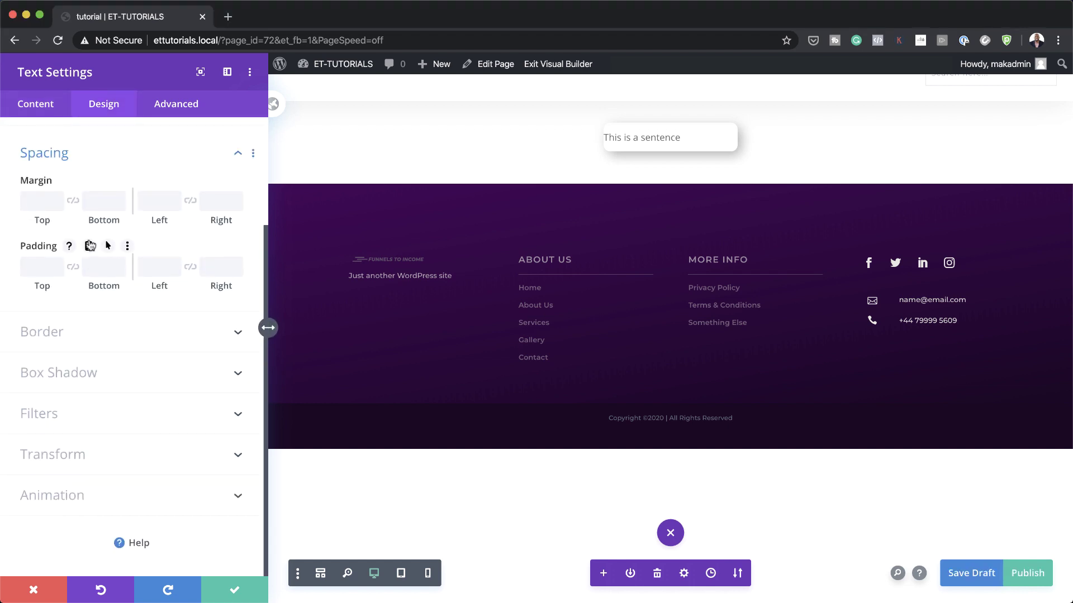
{"action": "left_click", "coordinate": [172, 295]}
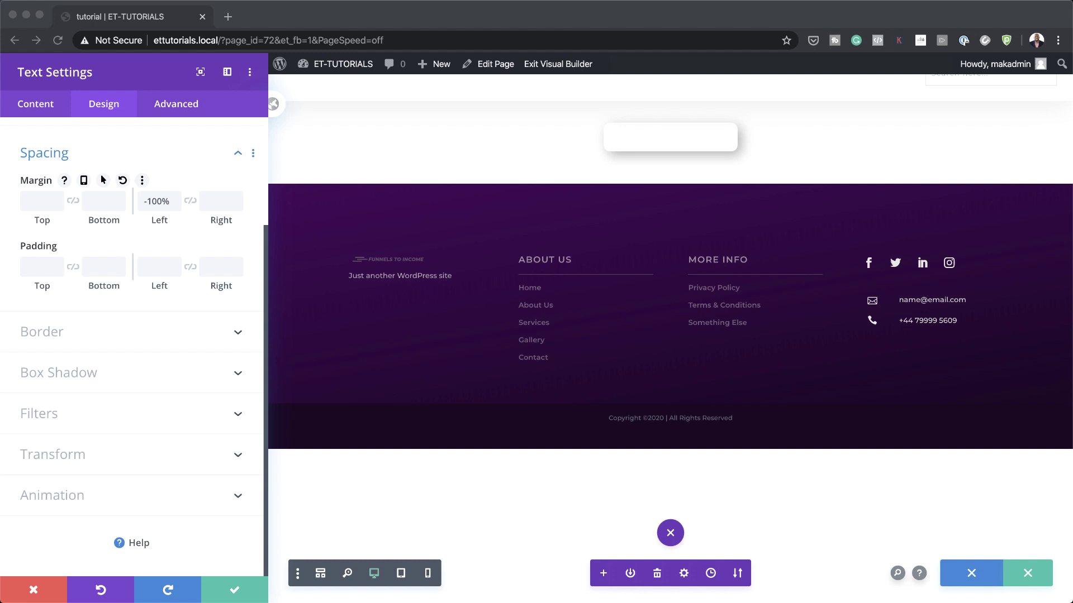
{"action": "left_click", "coordinate": [214, 208]}
{"action": "type", "text": "100px"}
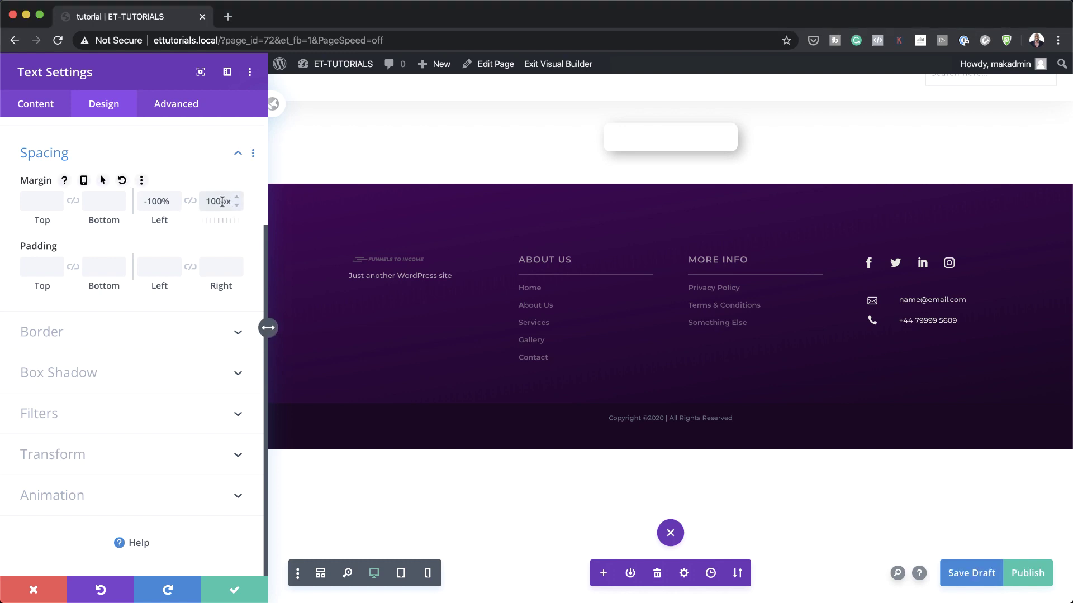
{"action": "left_click_drag", "start_coordinate": [220, 201], "coordinate": [233, 204]}
Apply a Slide animation from the Right lasting 5000ms
{"action": "left_click", "coordinate": [113, 502]}
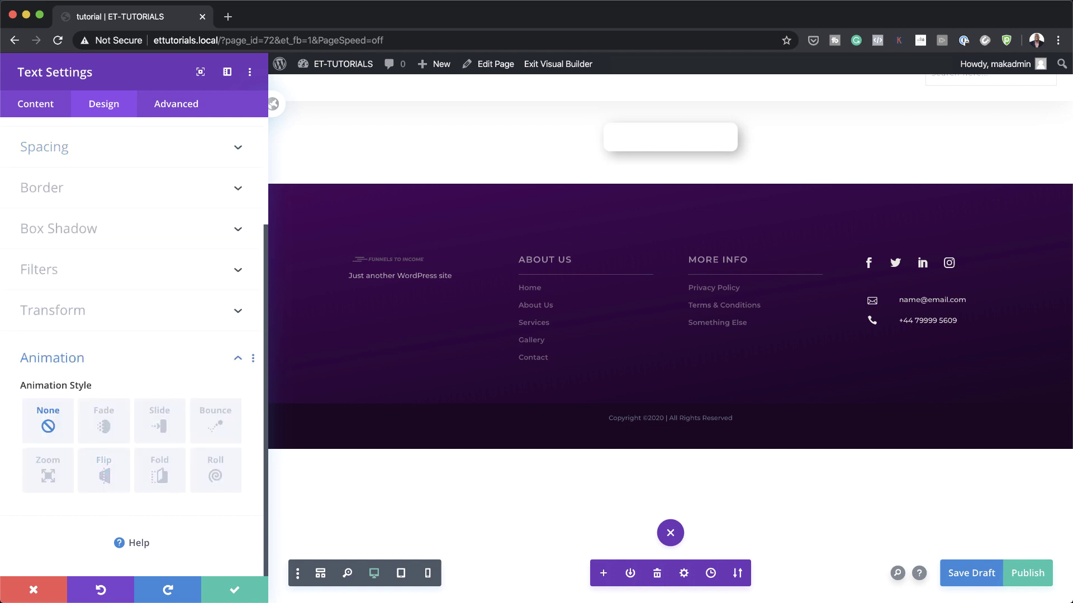
{"action": "left_click", "coordinate": [161, 426]}
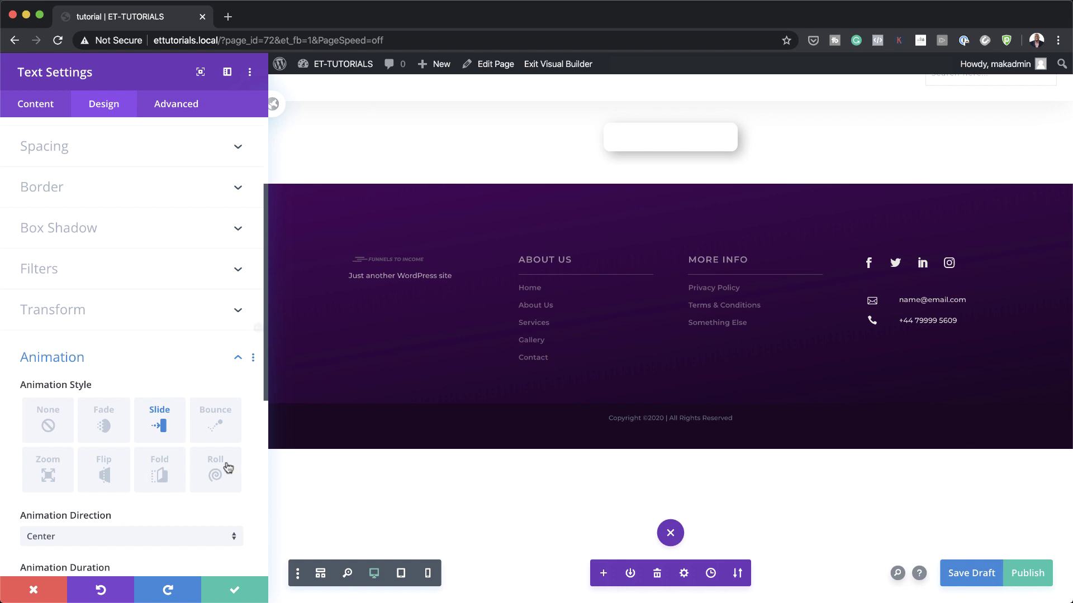
{"action": "scroll", "coordinate": [195, 502], "scroll_direction": "down", "scroll_amount": 1}
{"action": "left_click", "coordinate": [168, 533]}
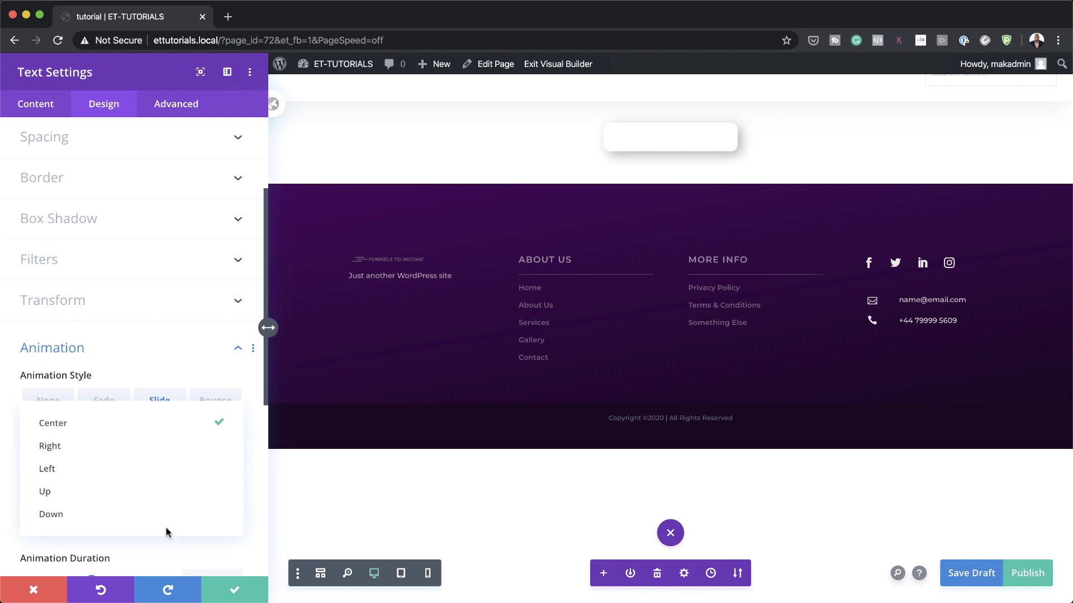
{"action": "left_click", "coordinate": [168, 445]}
{"action": "scroll", "coordinate": [188, 510], "scroll_direction": "down", "scroll_amount": 5}
{"action": "left_click", "coordinate": [198, 447]}
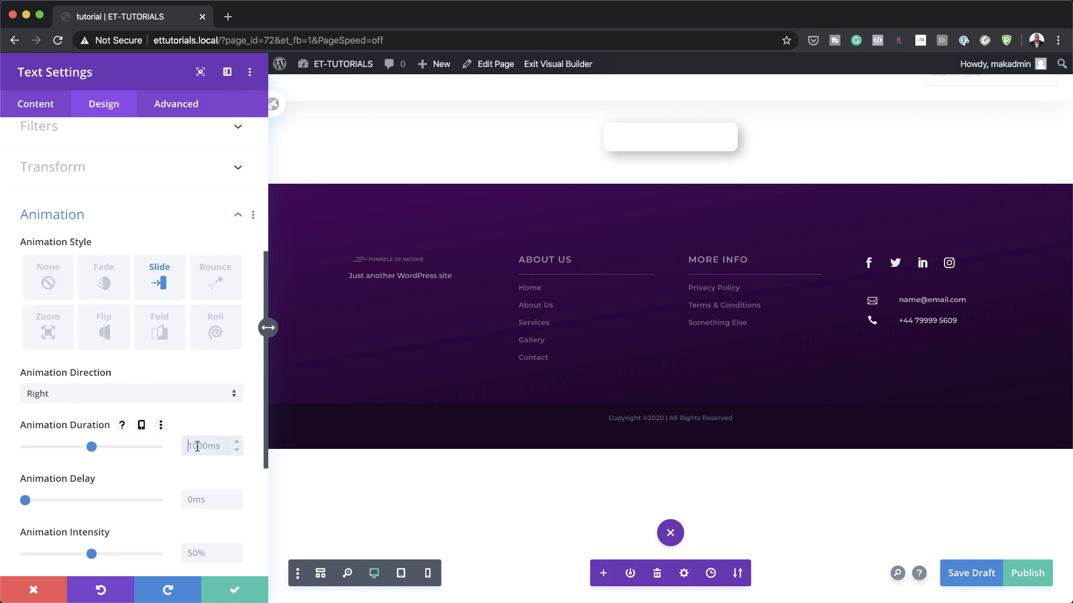
{"action": "key", "text": "ctrl+a"}
{"action": "type", "text": "5000"}
Set animation intensity and starting opacity to 100%, Linear speed curve, and Loop repeat
{"action": "scroll", "coordinate": [192, 503], "scroll_direction": "down", "scroll_amount": 1}
{"action": "left_click", "coordinate": [209, 530]}
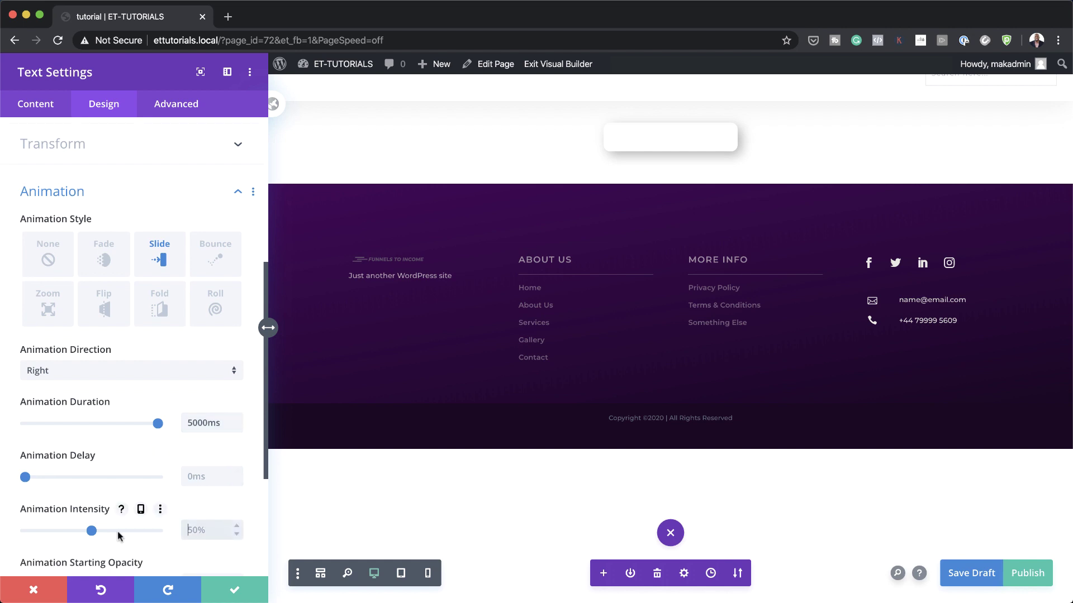
{"action": "left_click_drag", "start_coordinate": [92, 531], "coordinate": [163, 540]}
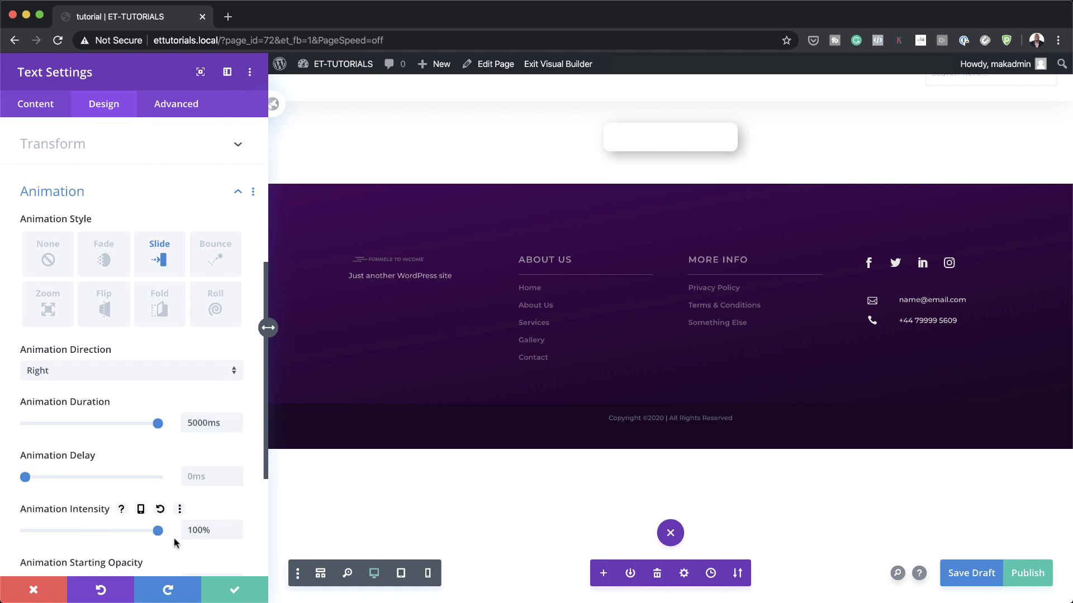
{"action": "scroll", "coordinate": [175, 543], "scroll_direction": "down", "scroll_amount": 3}
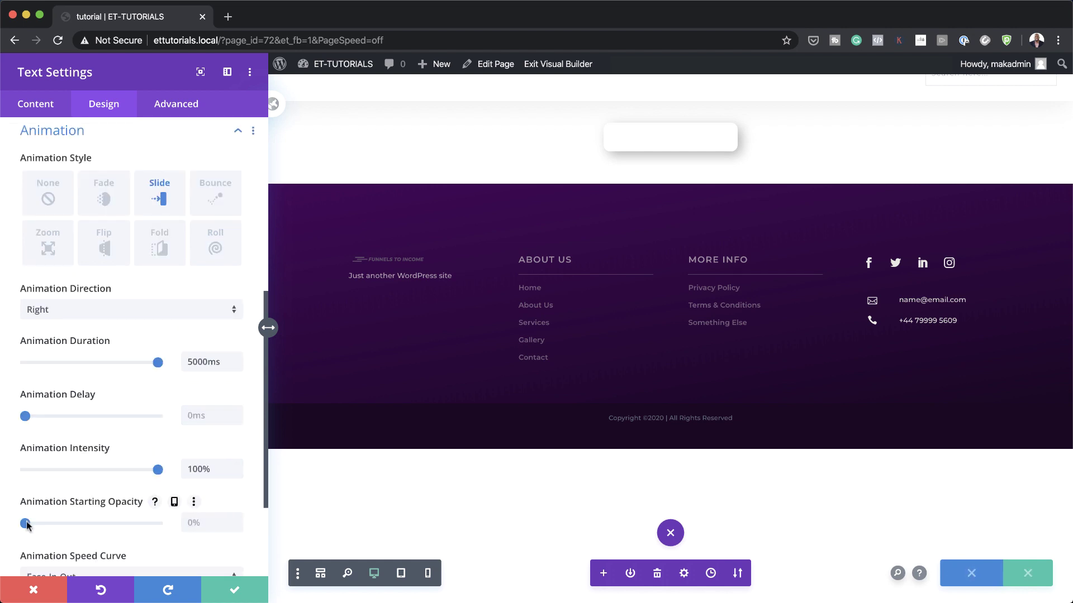
{"action": "left_click_drag", "start_coordinate": [25, 523], "coordinate": [179, 536]}
{"action": "scroll", "coordinate": [180, 536], "scroll_direction": "down", "scroll_amount": 4}
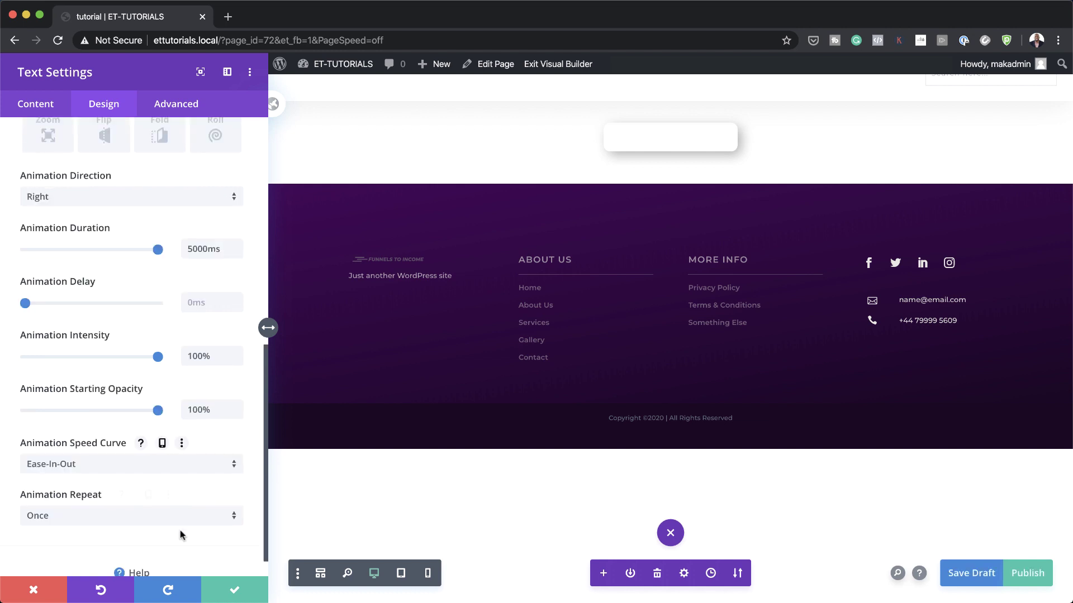
{"action": "left_click", "coordinate": [119, 466]}
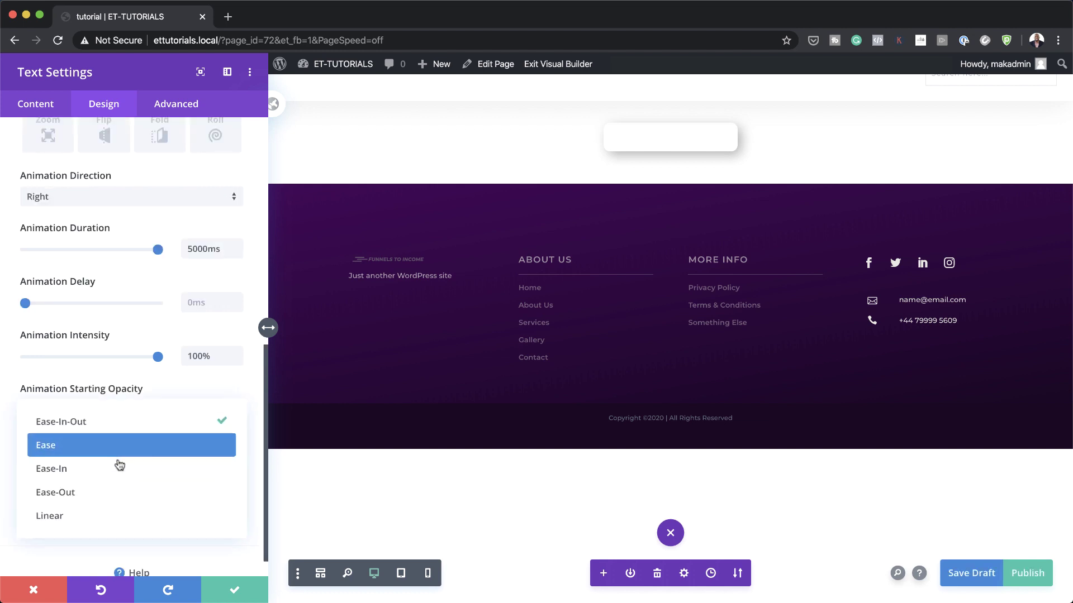
{"action": "left_click", "coordinate": [108, 518]}
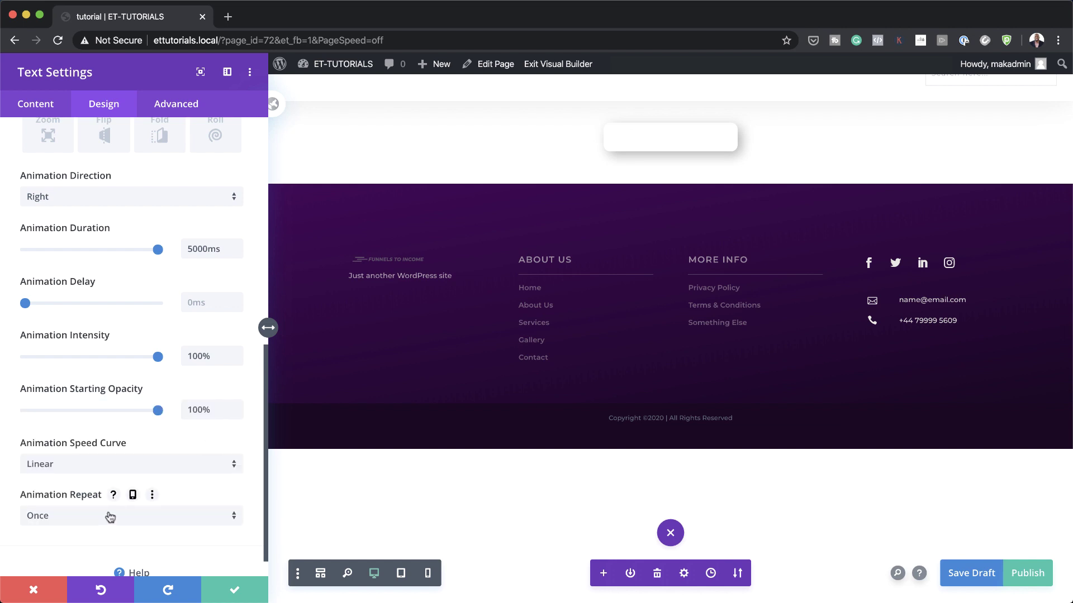
{"action": "scroll", "coordinate": [110, 517], "scroll_direction": "down", "scroll_amount": 1}
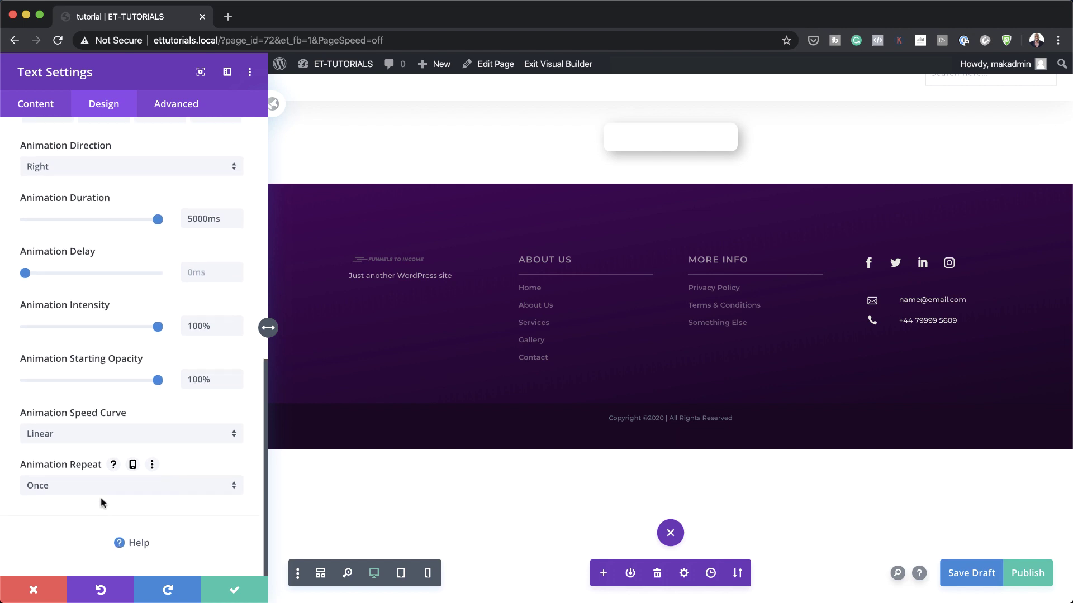
{"action": "left_click", "coordinate": [105, 489]}
{"action": "left_click", "coordinate": [101, 513]}
Save the text settings and exit to the live /tutorial/ page with the sentence scrolling
{"action": "left_click", "coordinate": [234, 594]}
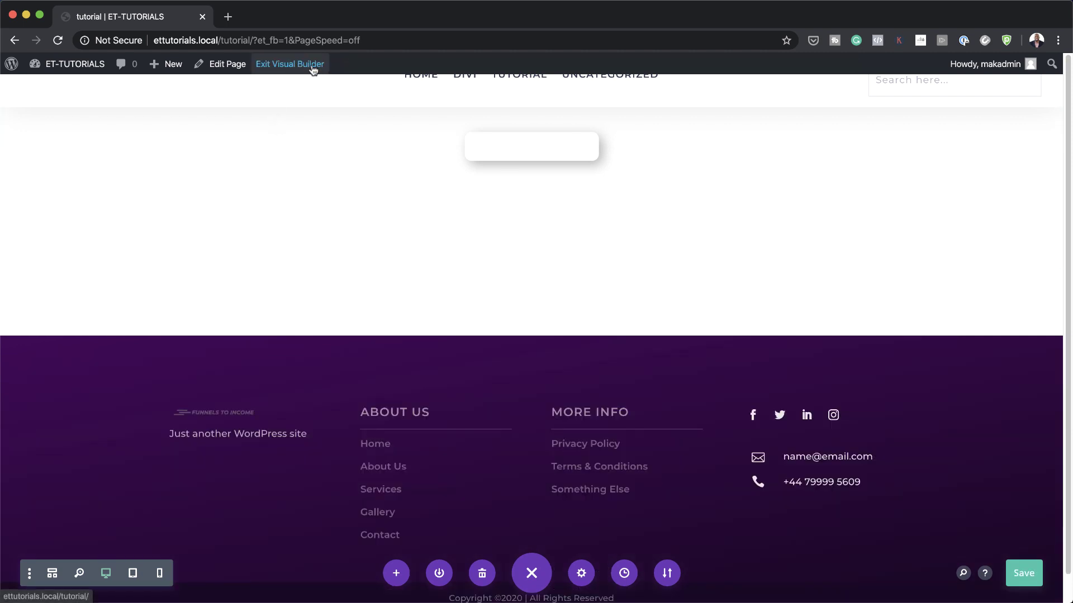
{"action": "left_click", "coordinate": [314, 67]}
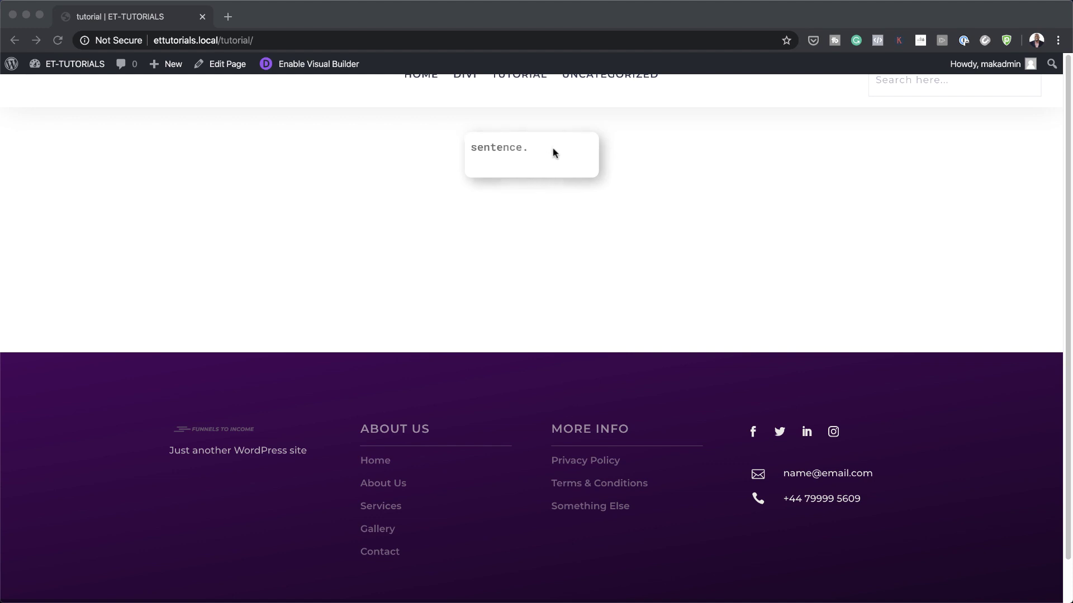
Re-enable the visual builder in wireframe view and open the 'This is a sentence' Text module's settings
{"action": "left_click", "coordinate": [335, 68]}
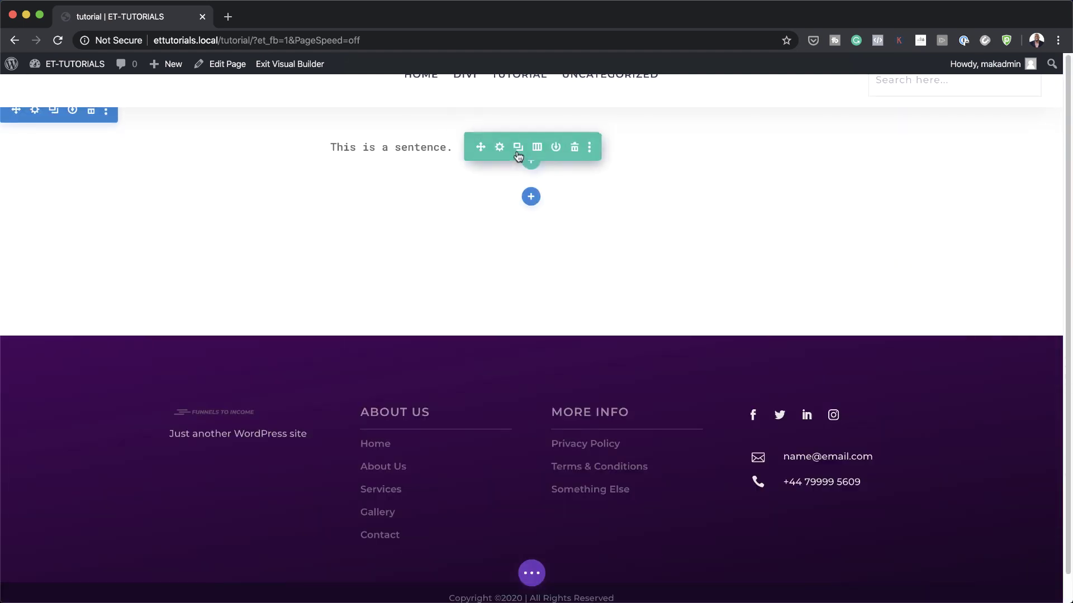
{"action": "left_click_drag", "start_coordinate": [518, 153], "coordinate": [522, 569]}
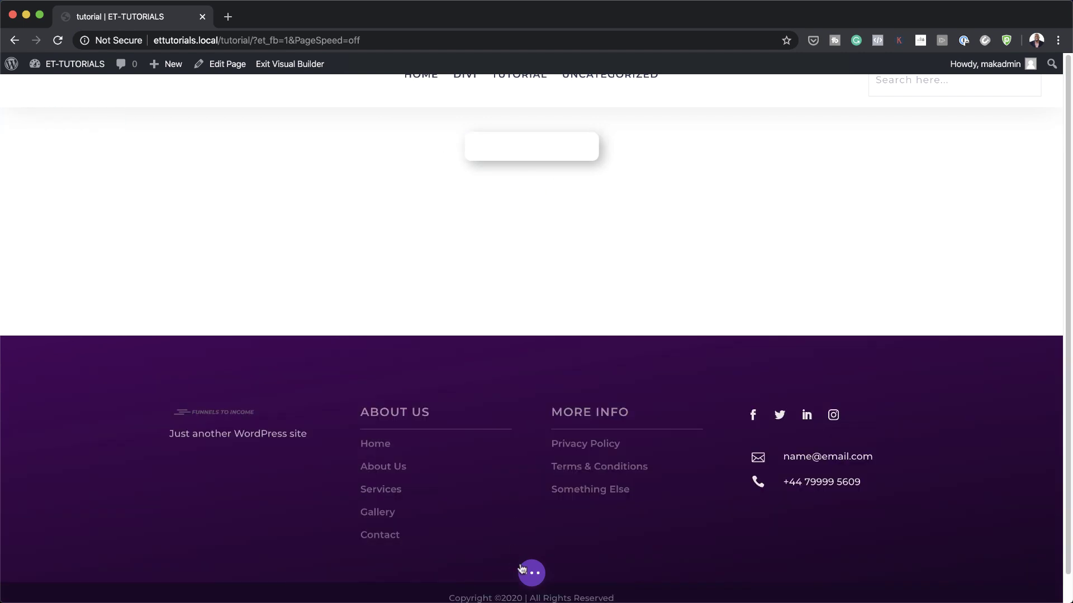
{"action": "left_click", "coordinate": [528, 573]}
{"action": "left_click", "coordinate": [52, 573]}
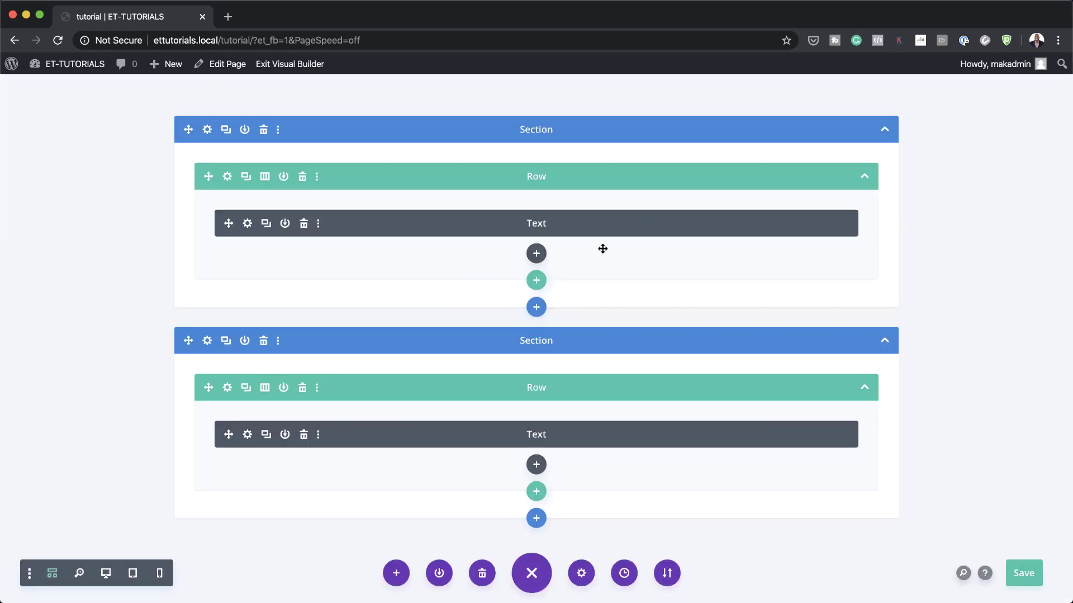
{"action": "left_click", "coordinate": [248, 224]}
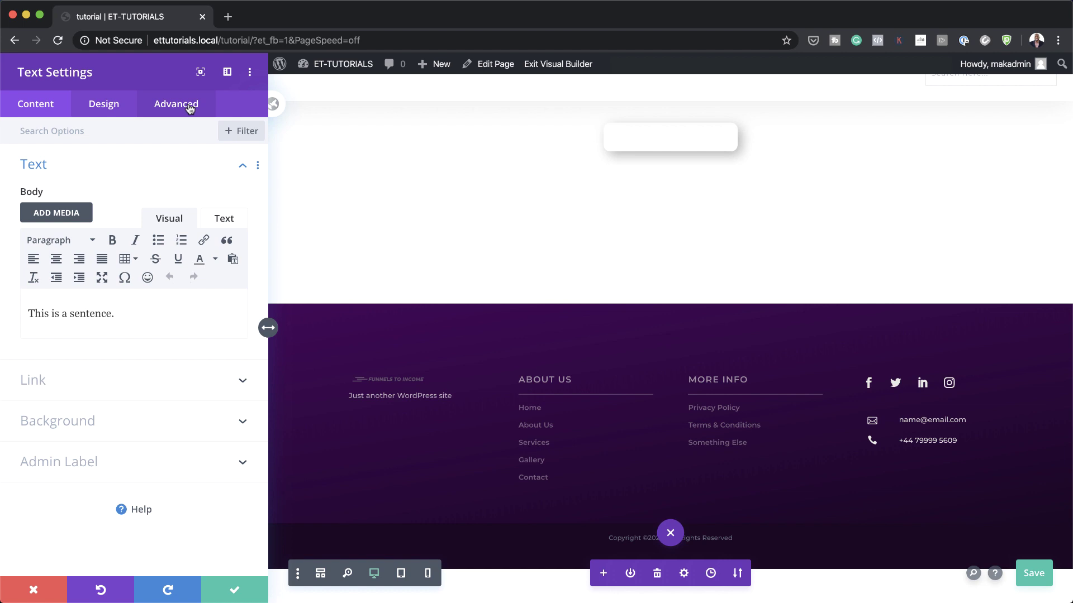
Add hover-state Main Element custom CSS 'animation-play-state: paused;' to the Text module
{"action": "left_click", "coordinate": [176, 104]}
{"action": "left_click", "coordinate": [115, 207]}
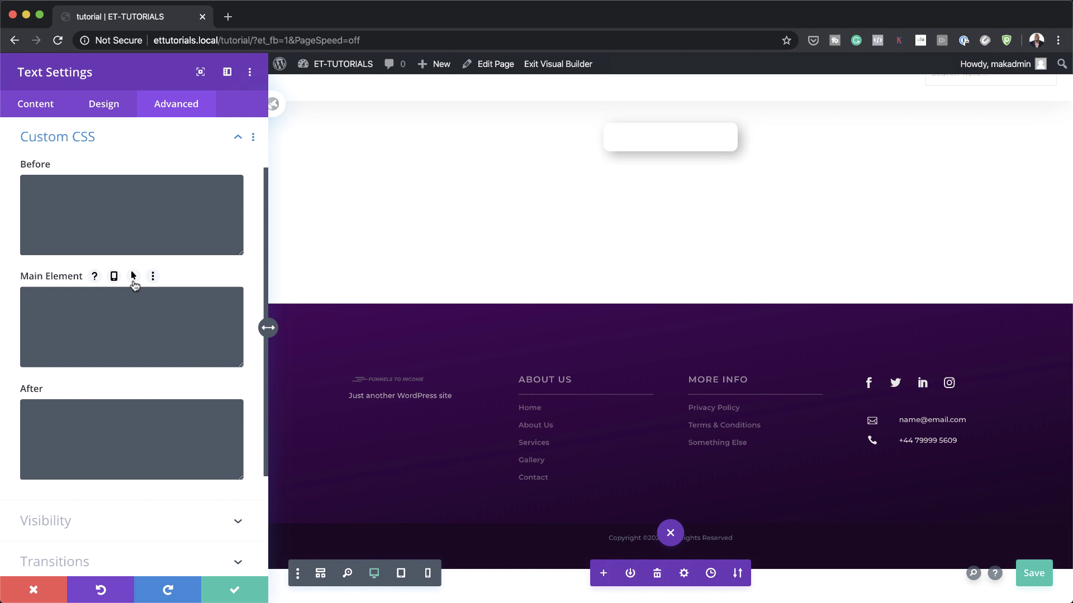
{"action": "left_click", "coordinate": [133, 278]}
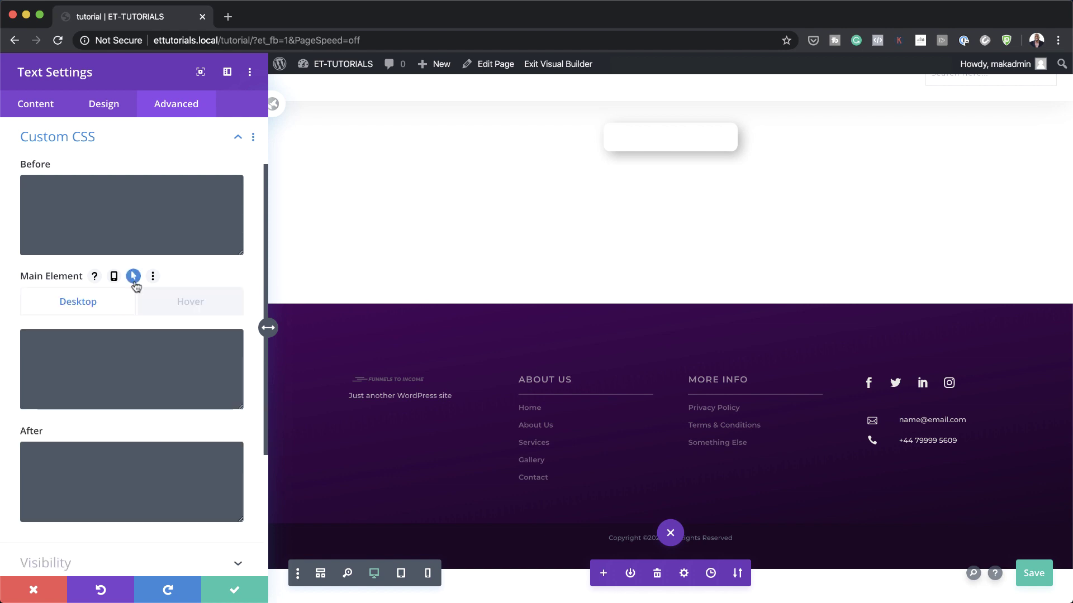
{"action": "left_click", "coordinate": [202, 309]}
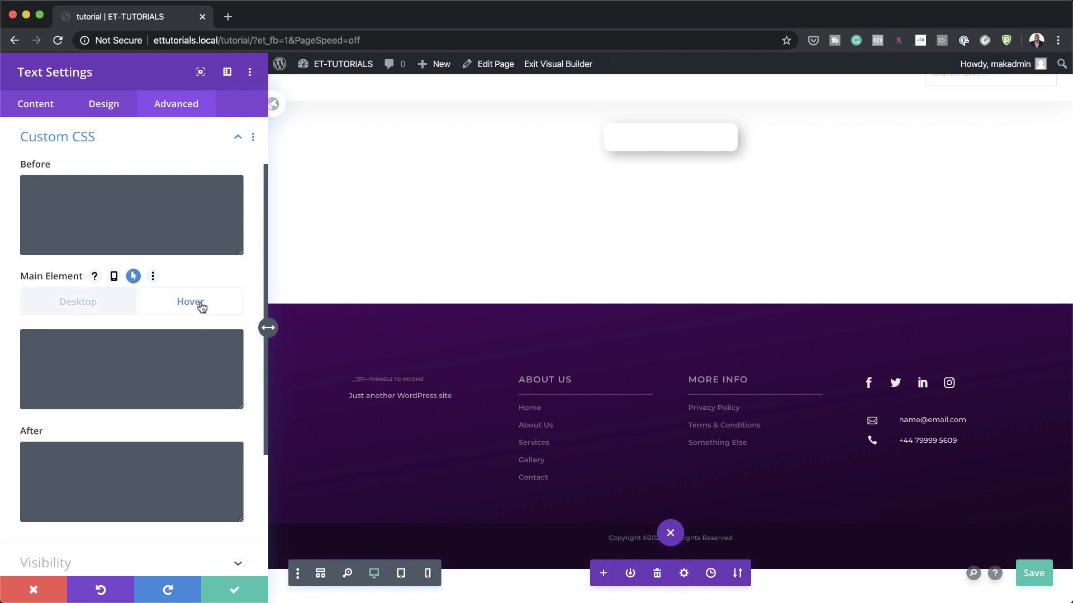
{"action": "left_click", "coordinate": [132, 357]}
{"action": "type", "text": "animation-play-state: paused;"}
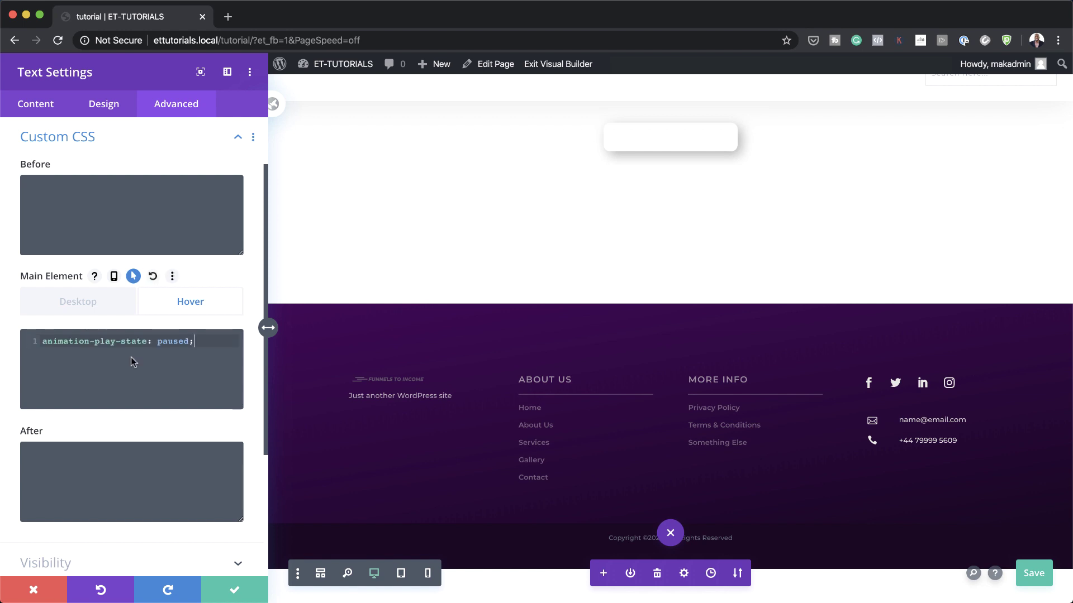
{"action": "left_click", "coordinate": [237, 592]}
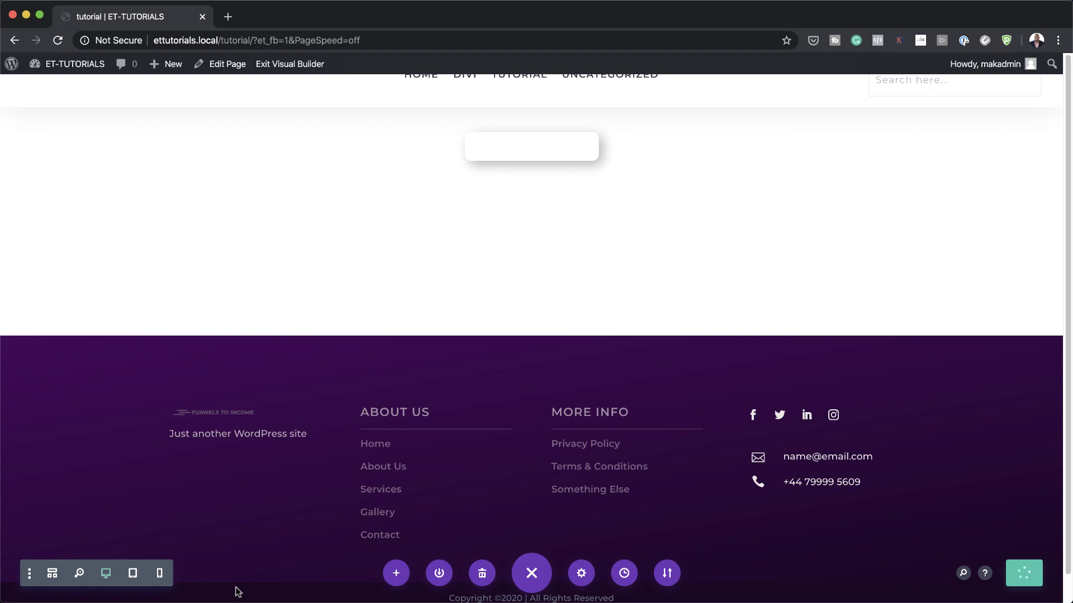
{"action": "left_click", "coordinate": [291, 65]}
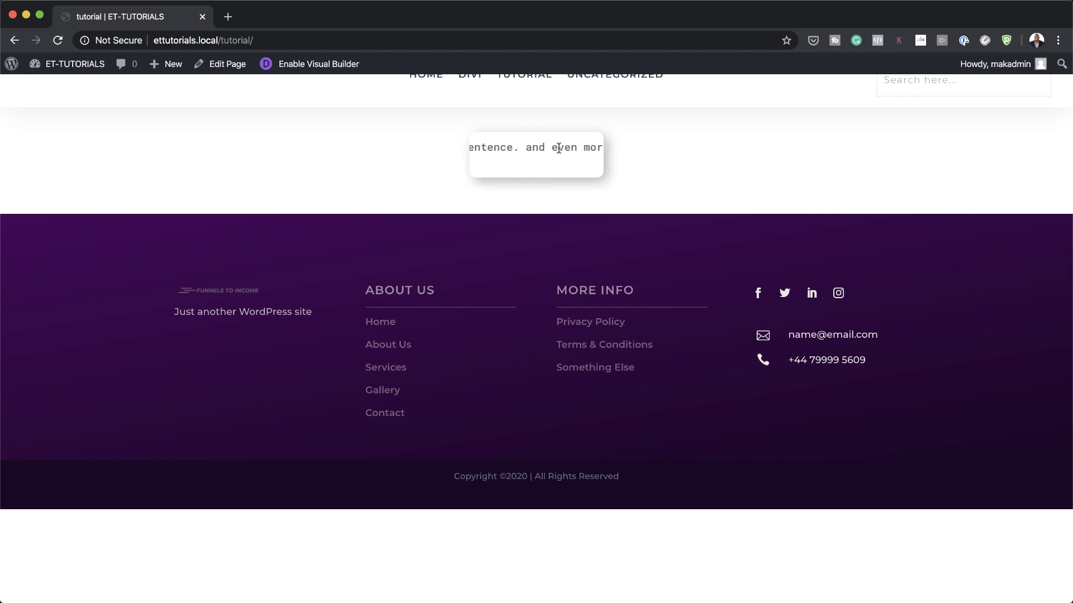
{"action": "key", "text": "super+bracketleft"}
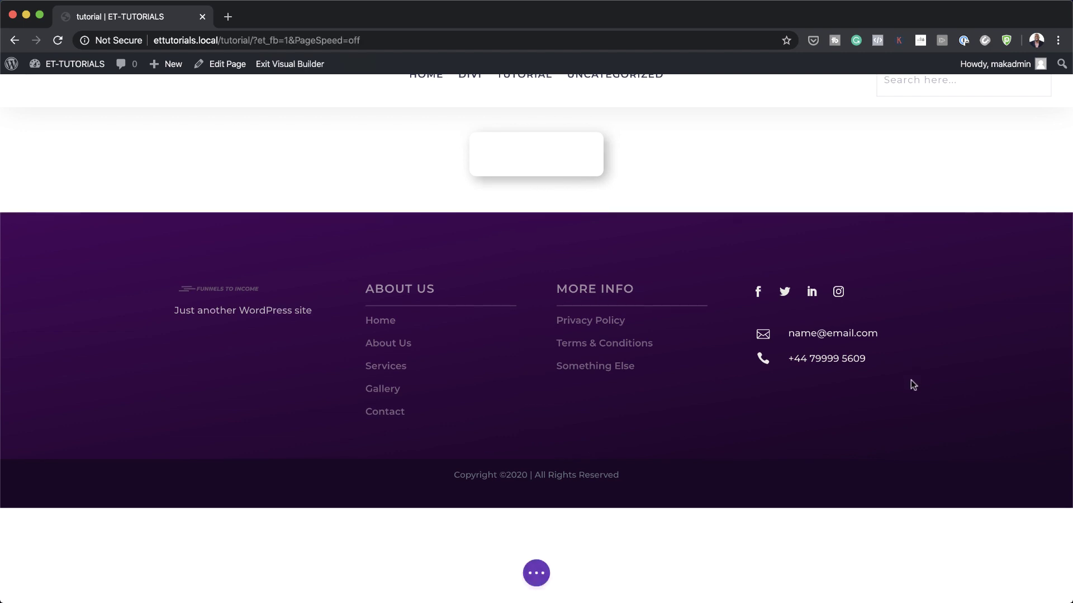
Load the 'Job Recruiter Home Page' premade layout from the library without replacing existing content
{"action": "left_click", "coordinate": [537, 574]}
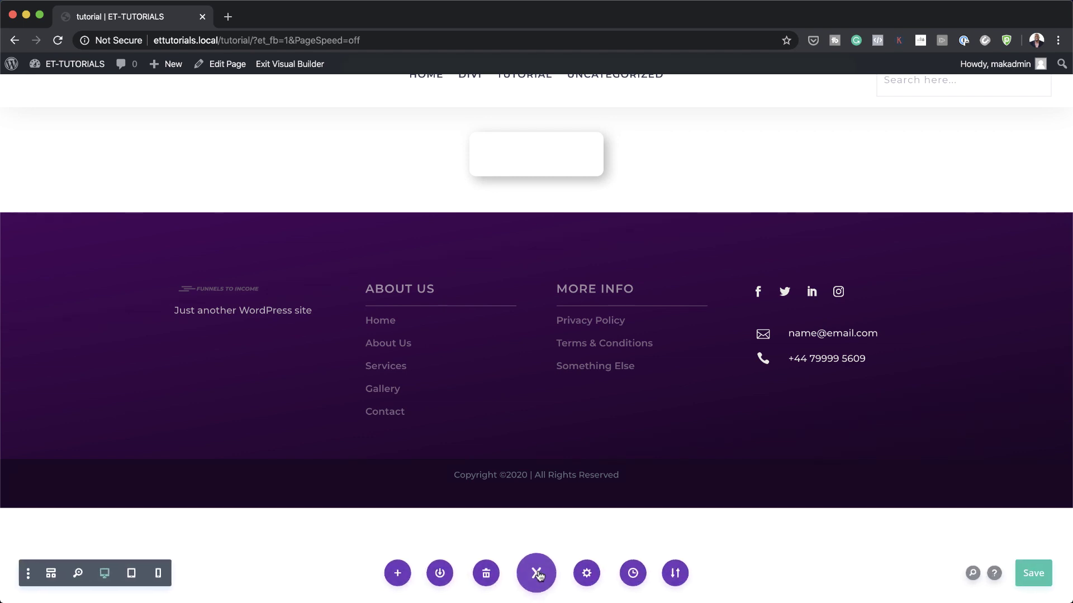
{"action": "left_click", "coordinate": [401, 573]}
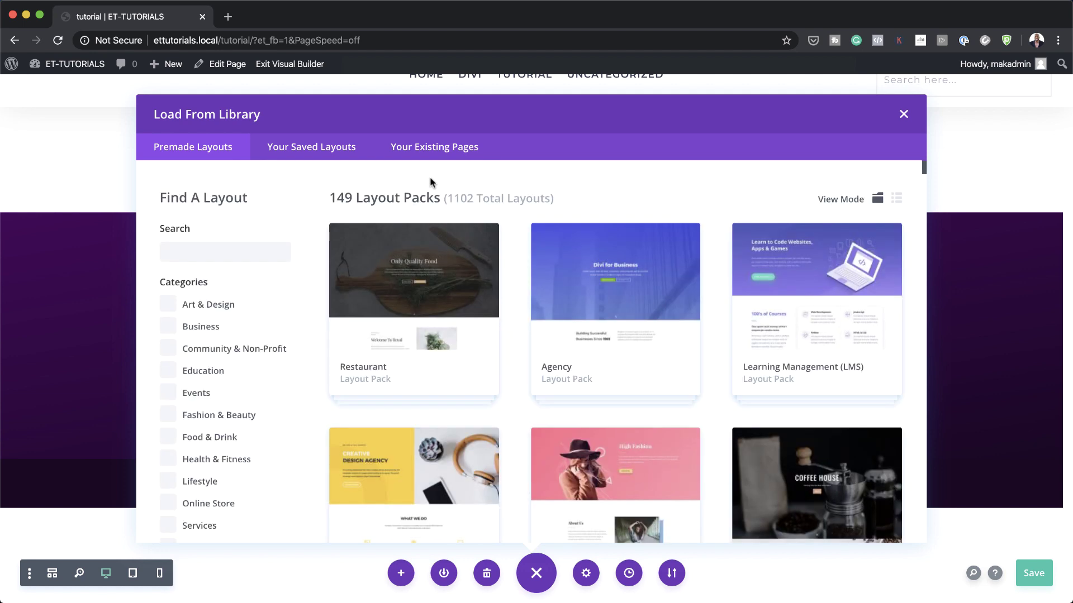
{"action": "left_click", "coordinate": [224, 257]}
{"action": "type", "text": "job recr"}
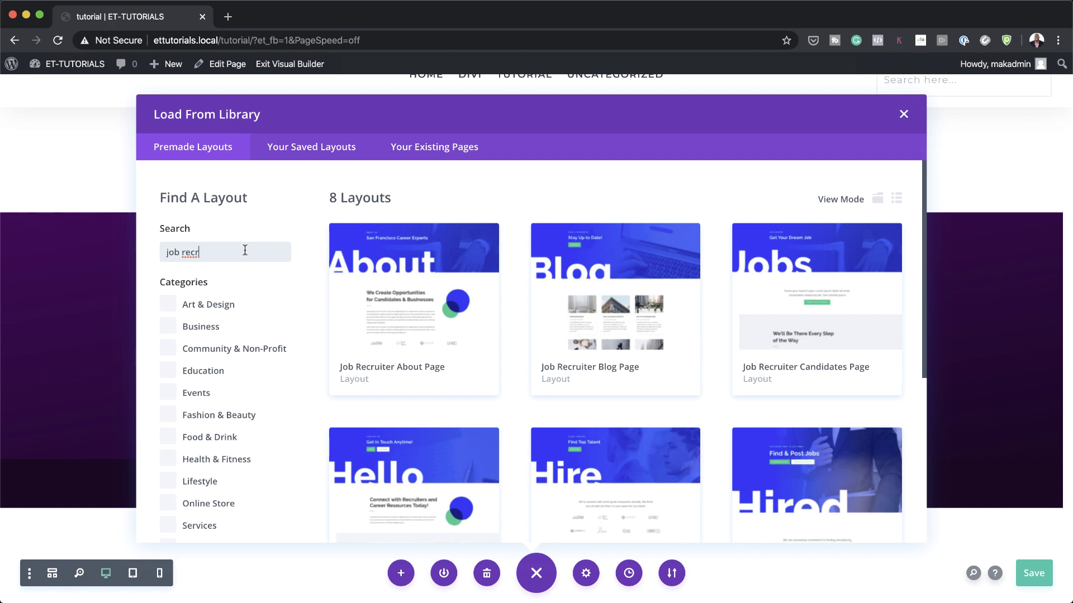
{"action": "scroll", "coordinate": [838, 487], "scroll_direction": "down", "scroll_amount": 2}
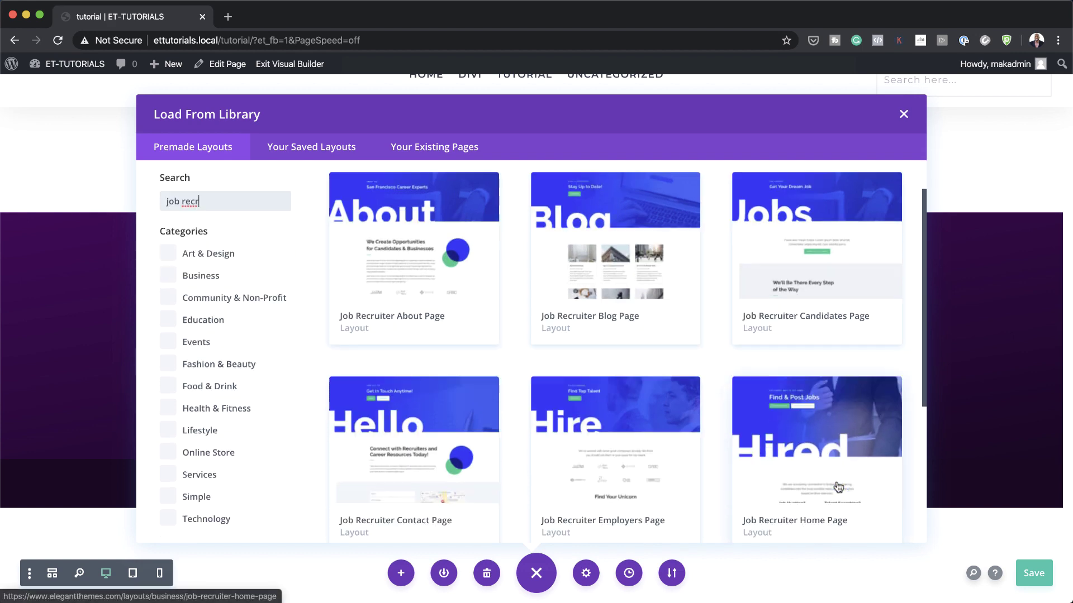
{"action": "left_click", "coordinate": [858, 370]}
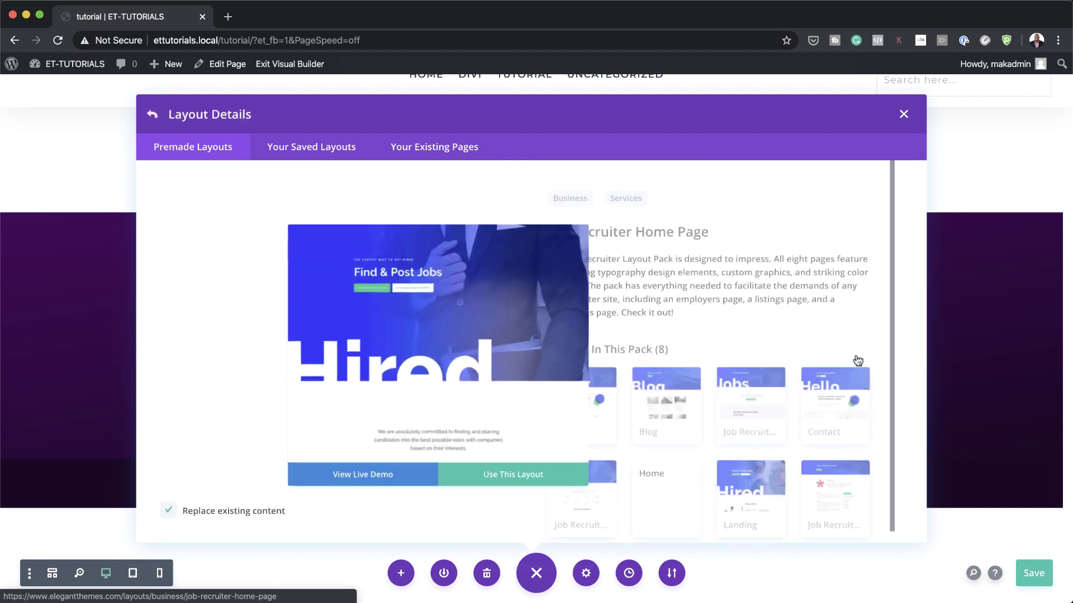
{"action": "left_click", "coordinate": [169, 513]}
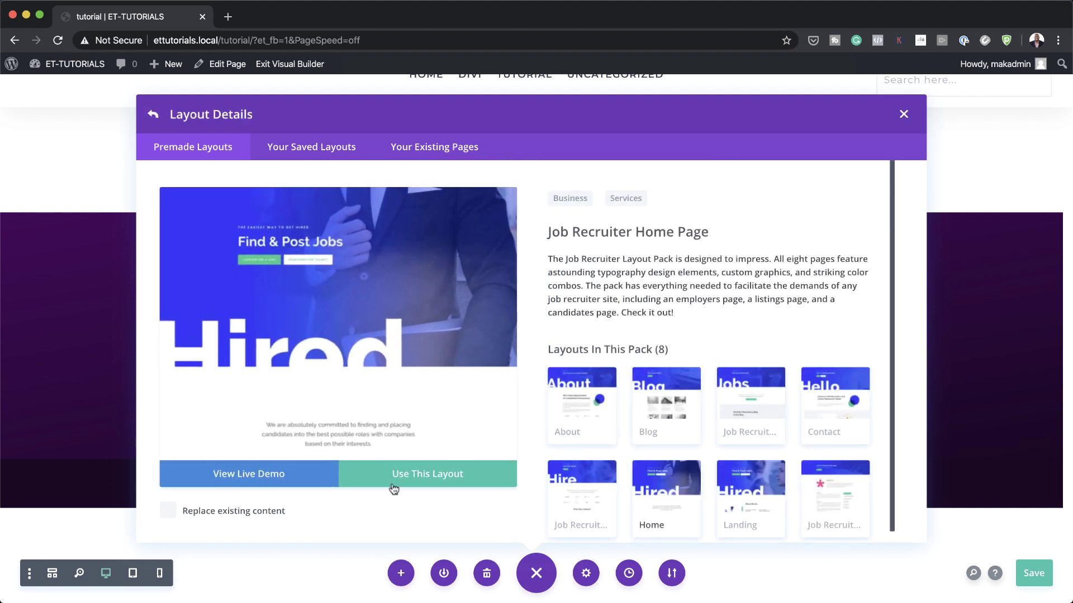
{"action": "left_click", "coordinate": [439, 479]}
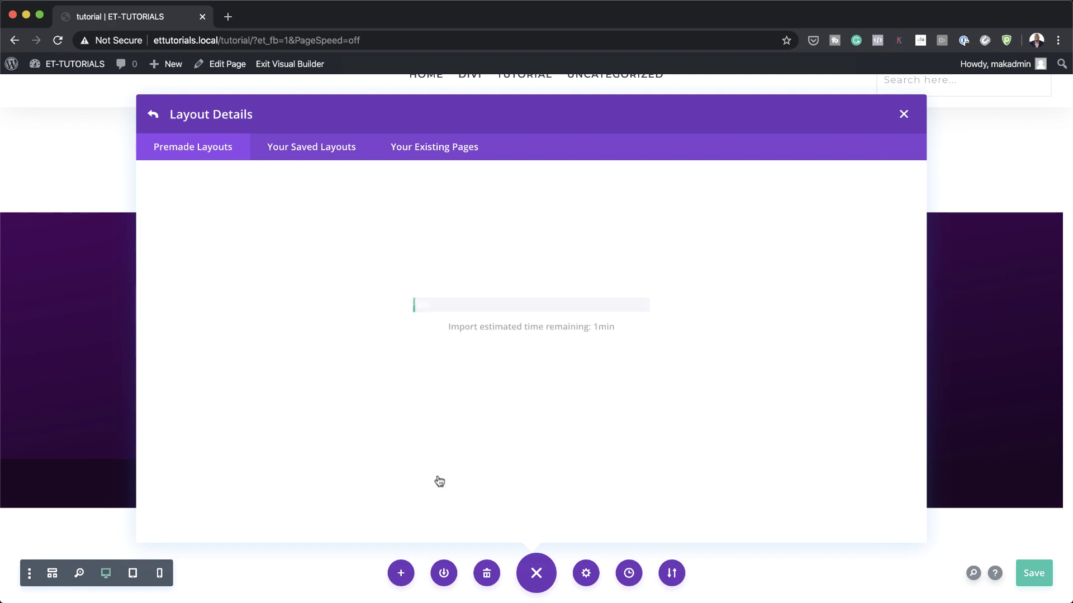
Delete the Recent Job Openings section and the contact/subscribe section from the layout
{"action": "scroll", "coordinate": [738, 405], "scroll_direction": "down", "scroll_amount": 10}
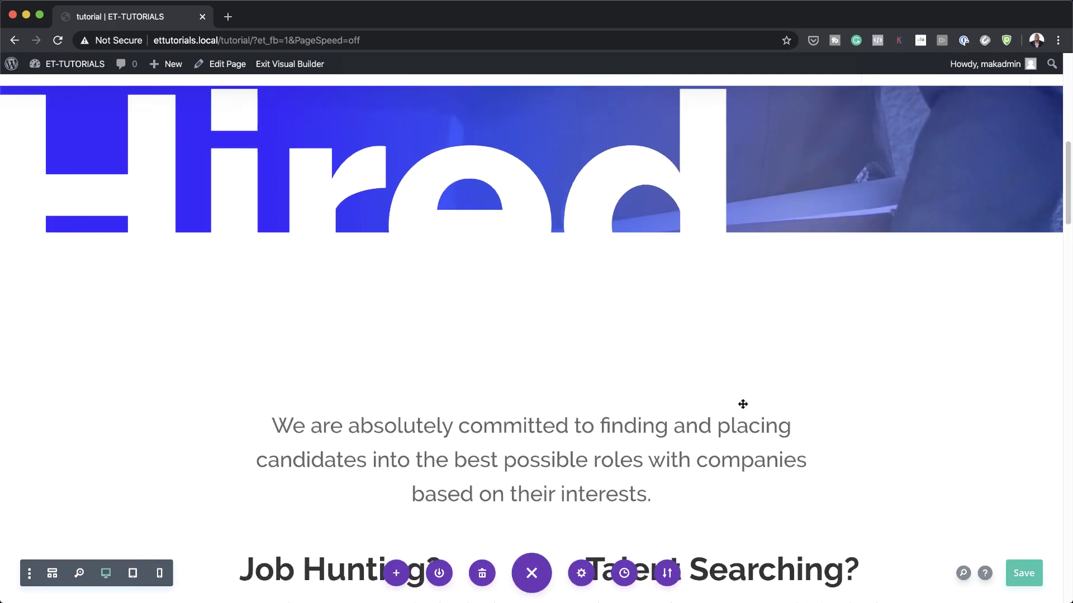
{"action": "scroll", "coordinate": [742, 403], "scroll_direction": "down", "scroll_amount": 15}
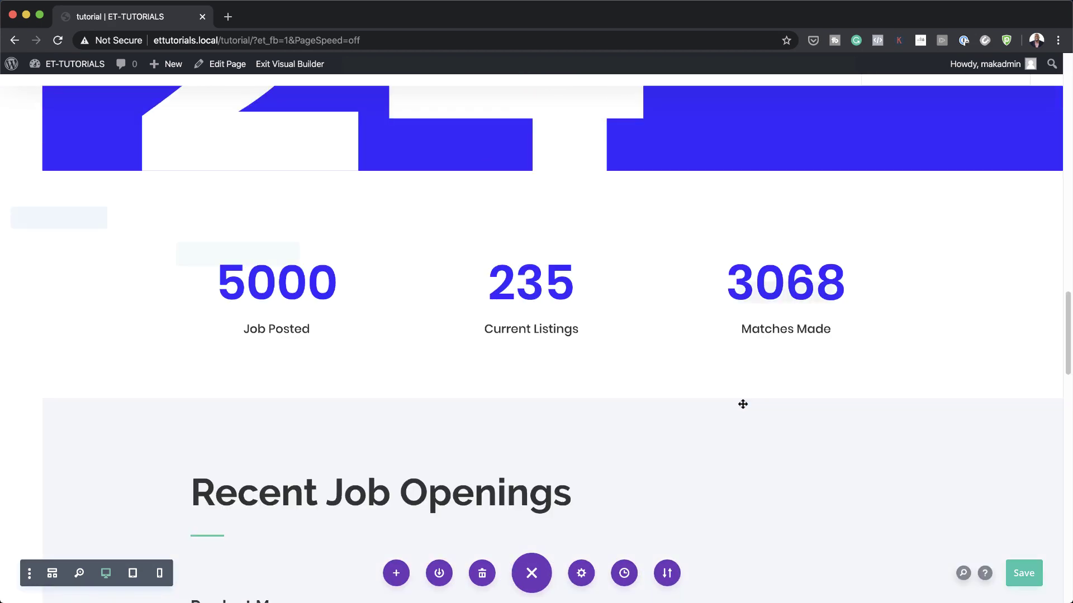
{"action": "scroll", "coordinate": [743, 404], "scroll_direction": "down", "scroll_amount": 5}
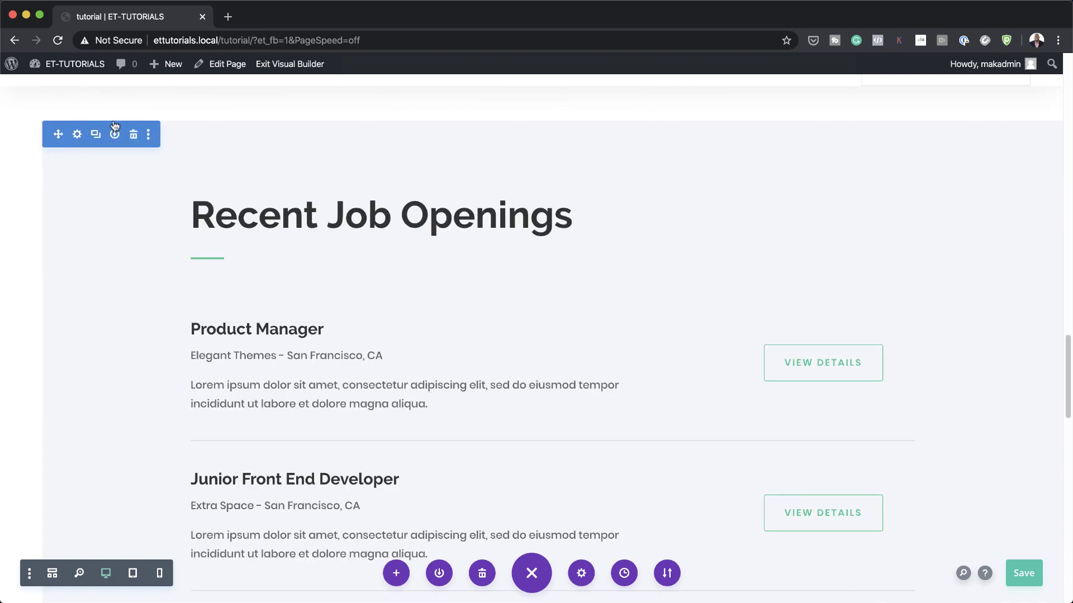
{"action": "left_click", "coordinate": [133, 135]}
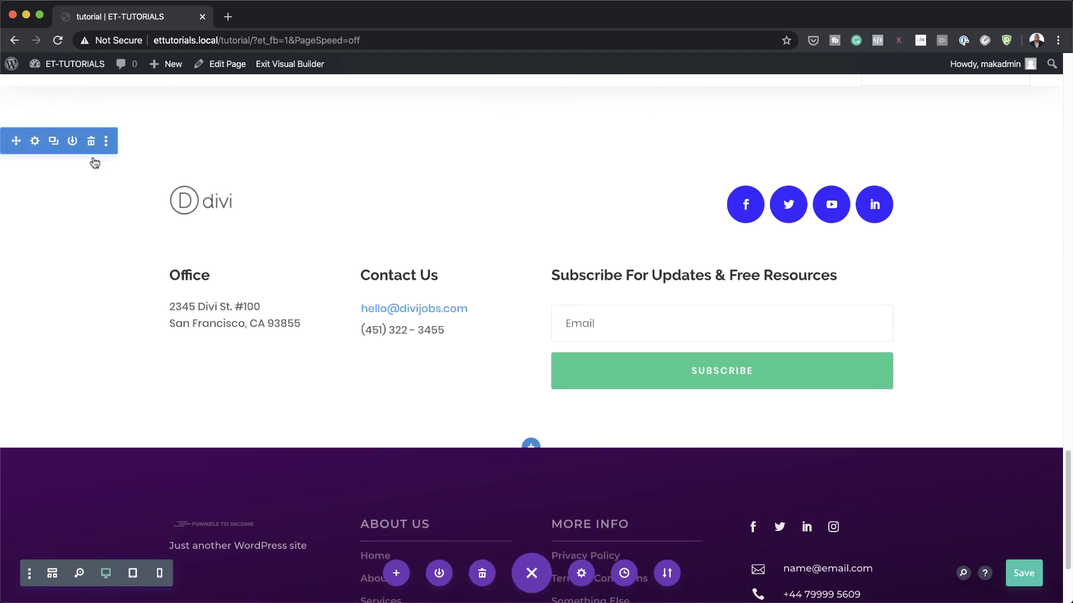
{"action": "left_click", "coordinate": [91, 140]}
{"action": "scroll", "coordinate": [571, 323], "scroll_direction": "up", "scroll_amount": 5}
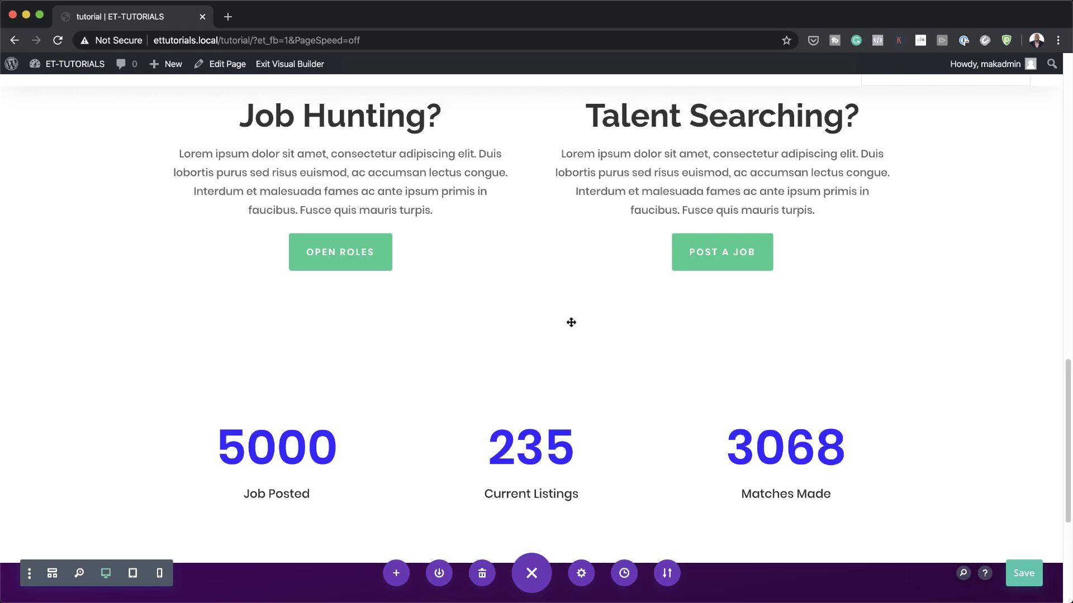
{"action": "scroll", "coordinate": [571, 323], "scroll_direction": "up", "scroll_amount": 10}
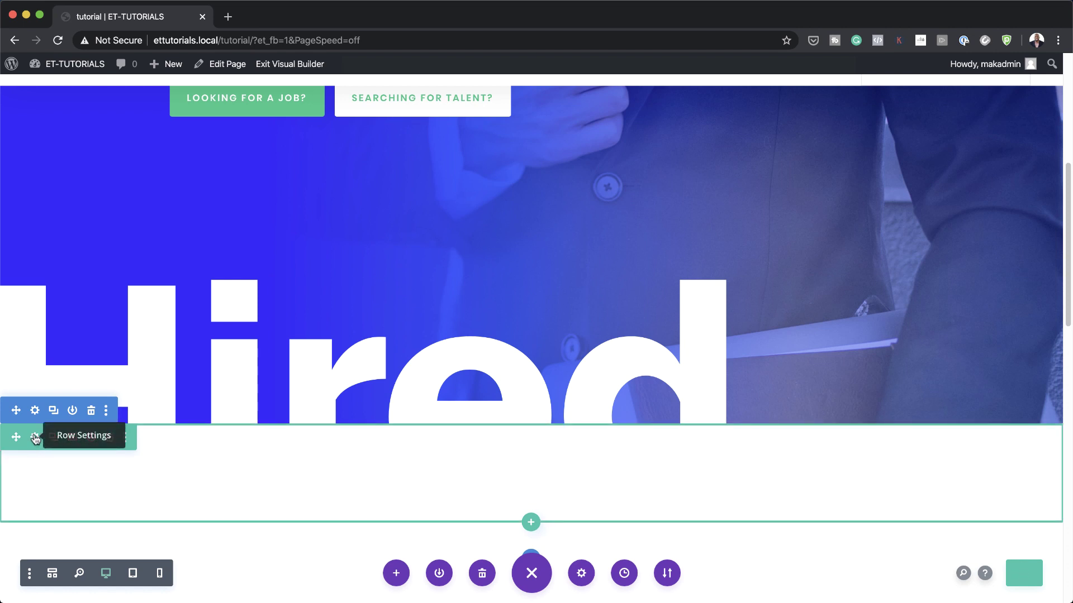
Open the Hired row's settings and set its width and max width to 100%
{"action": "left_click", "coordinate": [52, 573]}
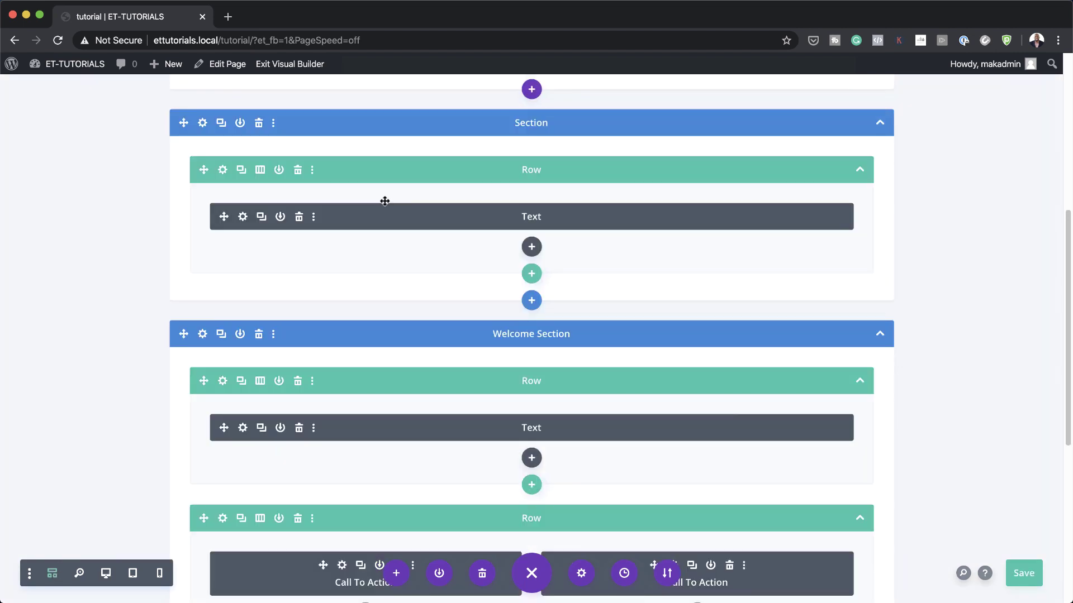
{"action": "left_click", "coordinate": [222, 171]}
{"action": "left_click", "coordinate": [374, 574]}
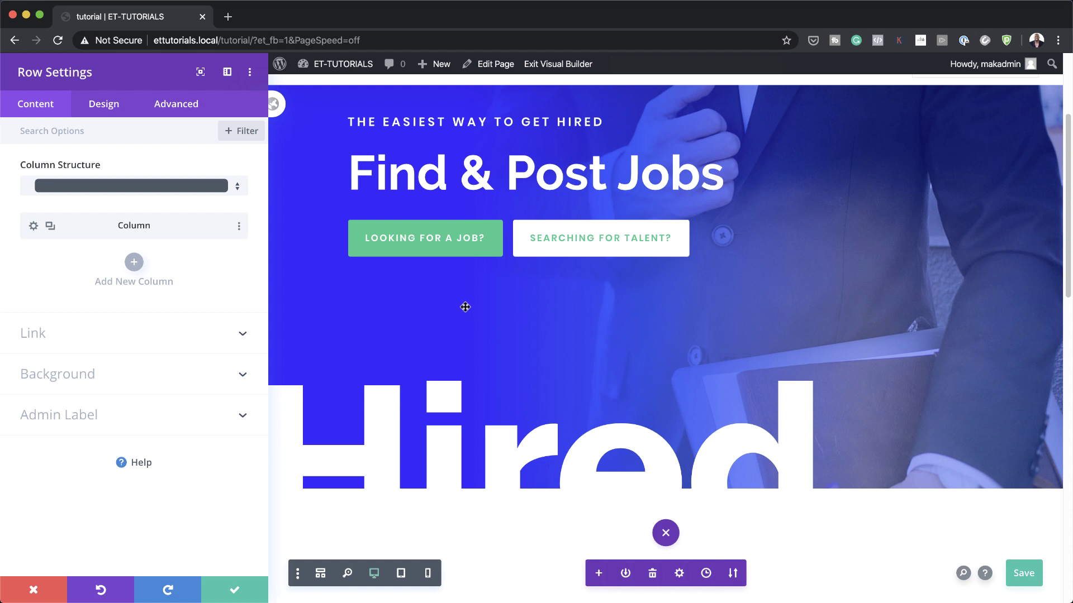
{"action": "left_click", "coordinate": [108, 111]}
{"action": "left_click", "coordinate": [63, 177]}
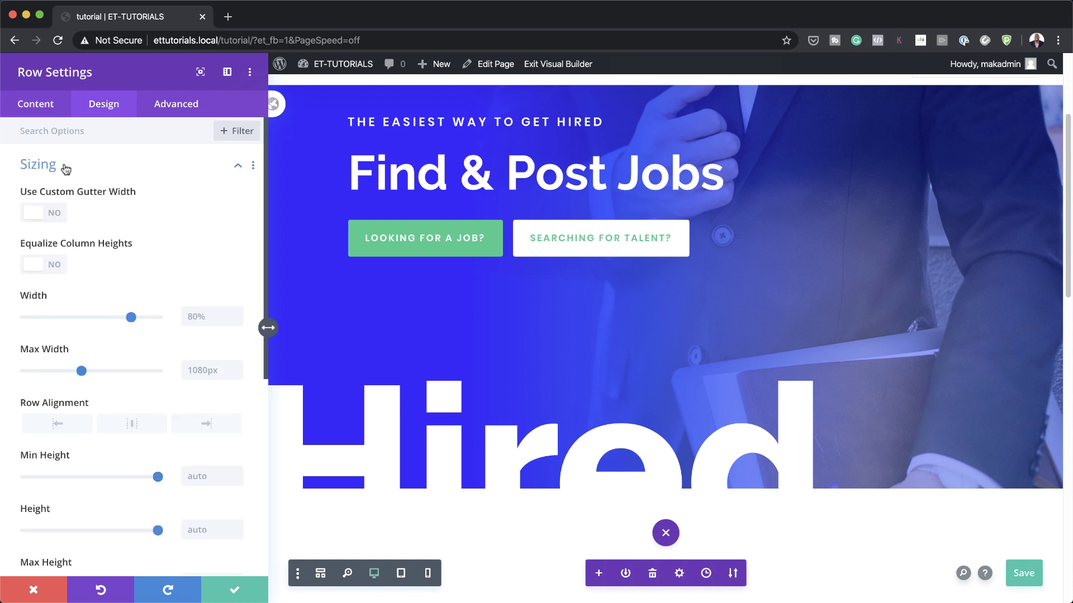
{"action": "left_click_drag", "start_coordinate": [131, 317], "coordinate": [183, 323]}
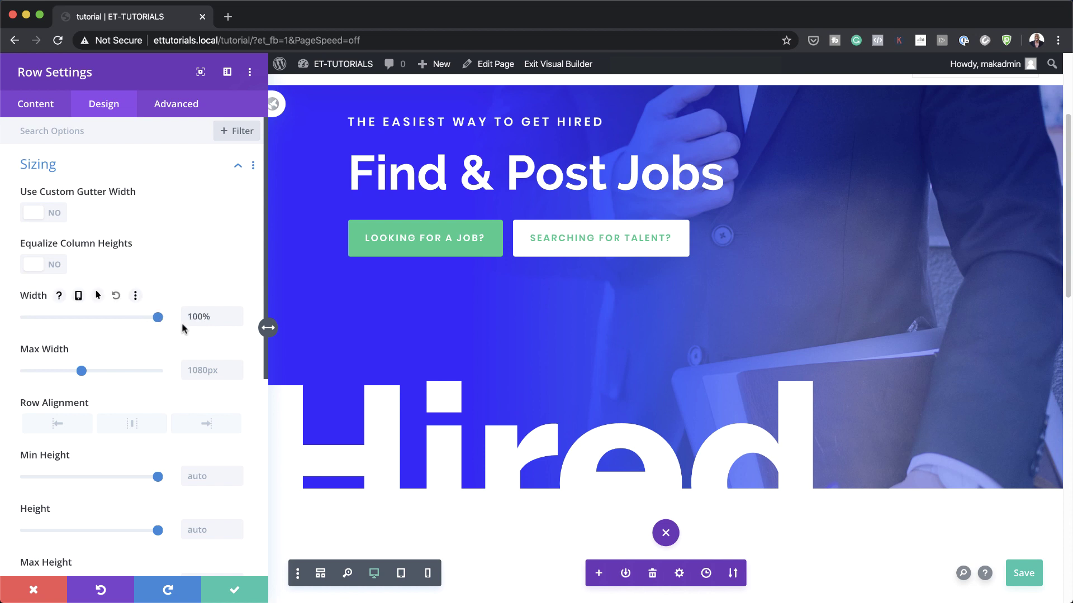
{"action": "left_click", "coordinate": [203, 371]}
{"action": "type", "text": "1"}
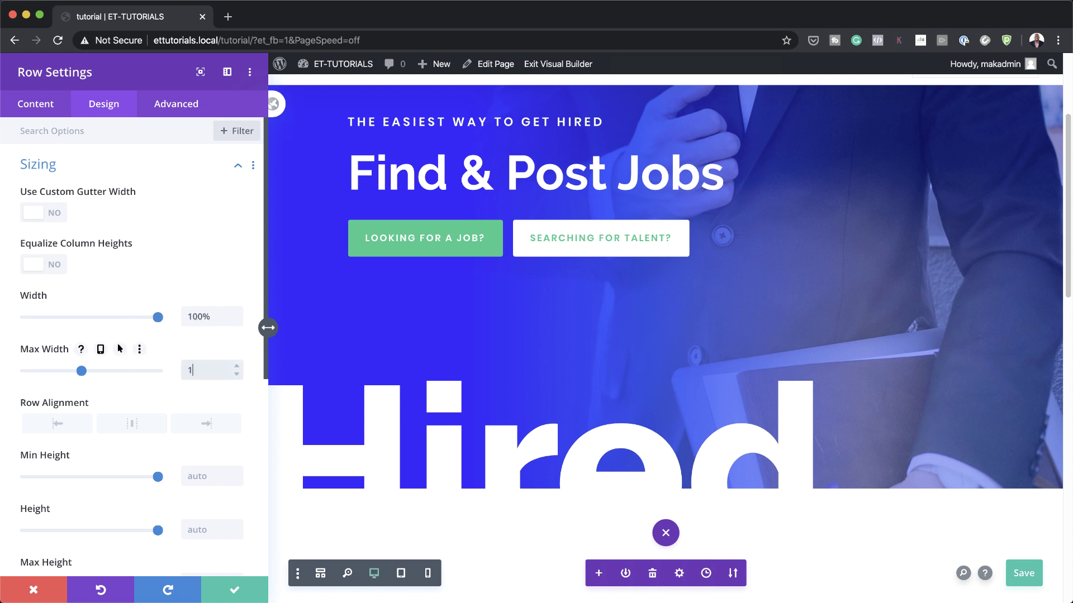
{"action": "type", "text": "00px"}
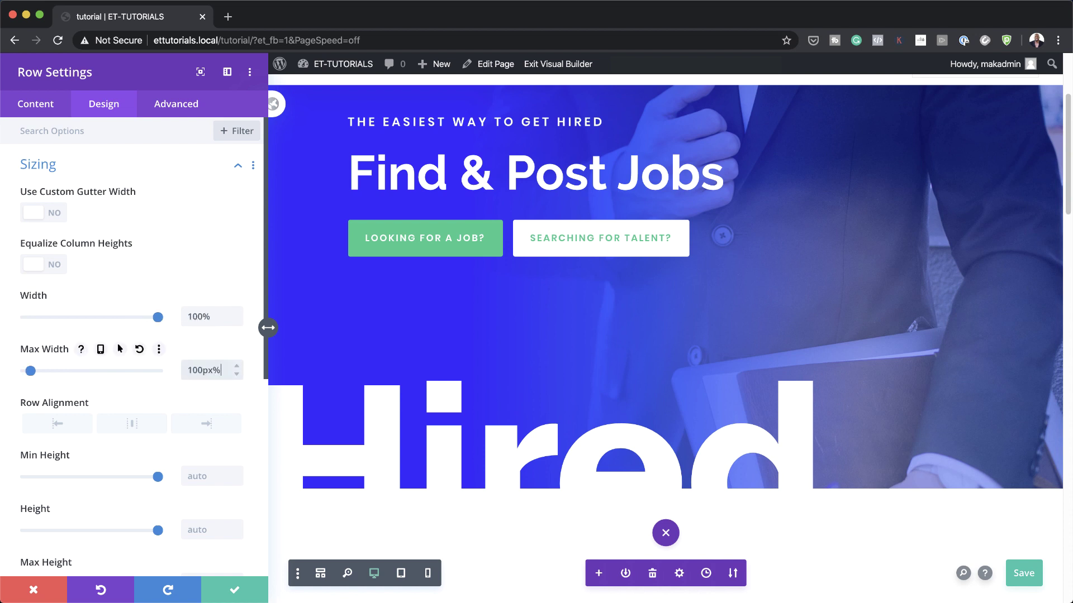
{"action": "type", "text": "%"}
Give the Hired row a bottom margin of -24vw
{"action": "scroll", "coordinate": [94, 430], "scroll_direction": "down", "scroll_amount": 5}
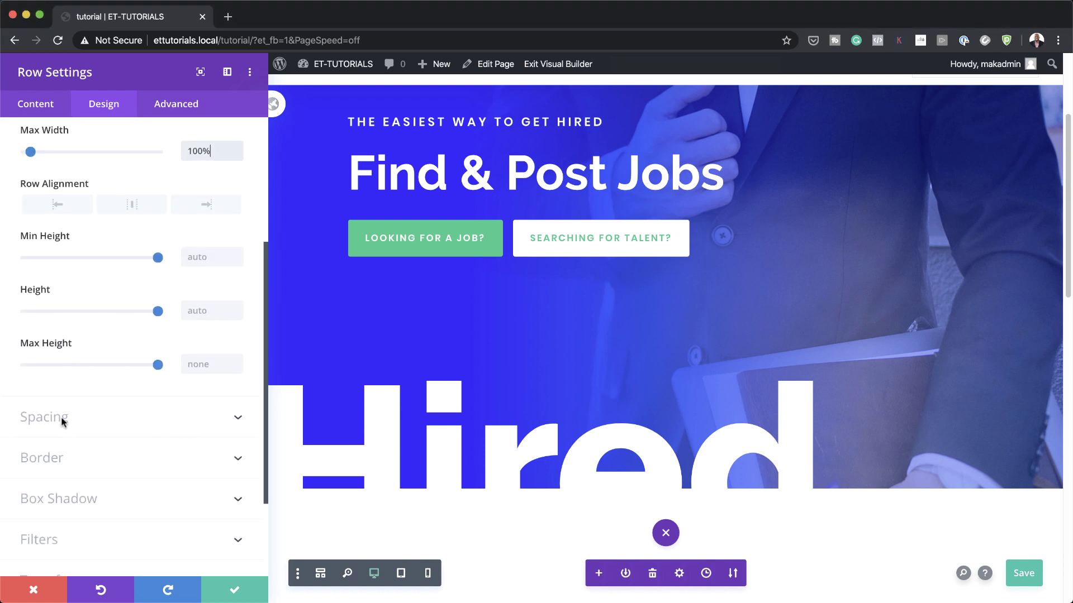
{"action": "left_click", "coordinate": [63, 422]}
{"action": "left_click", "coordinate": [97, 201]}
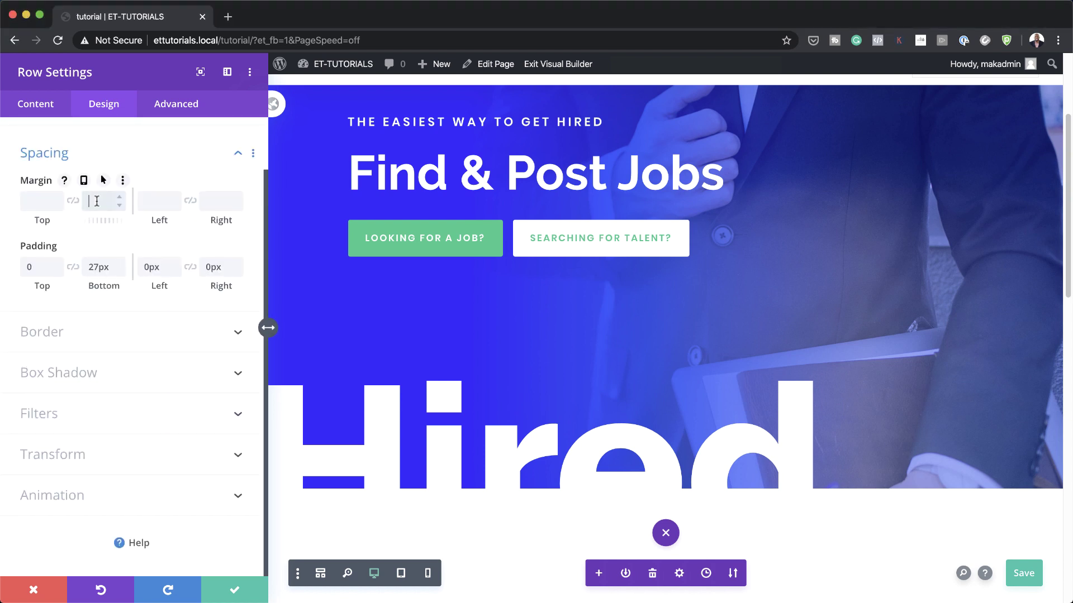
{"action": "type", "text": "-24vw"}
Unlink the row's translate transform and set its vertical offset to -24vw
{"action": "left_click", "coordinate": [114, 455]}
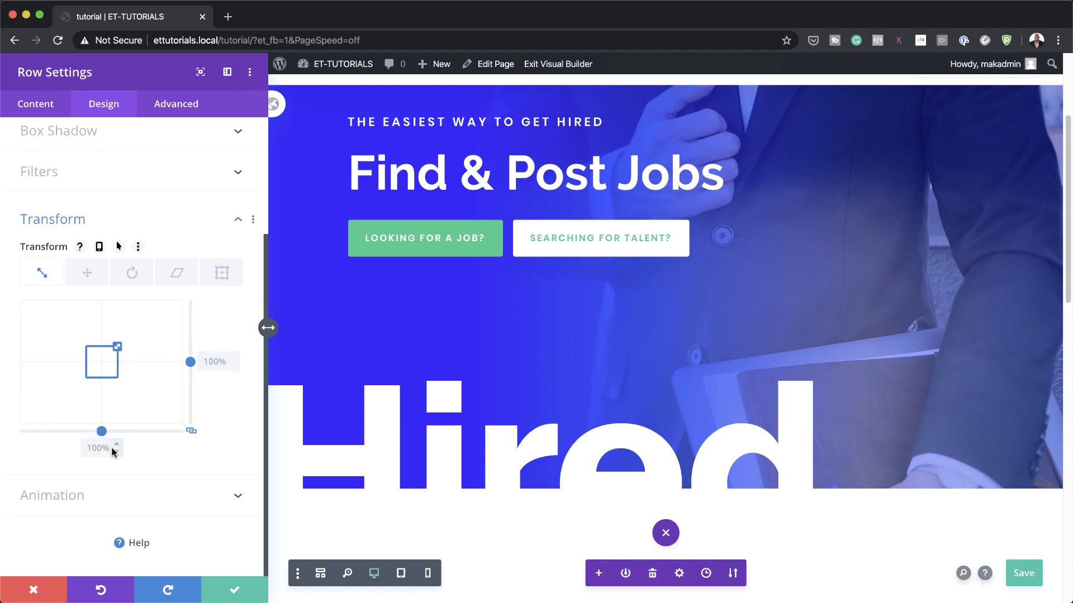
{"action": "left_click", "coordinate": [88, 273]}
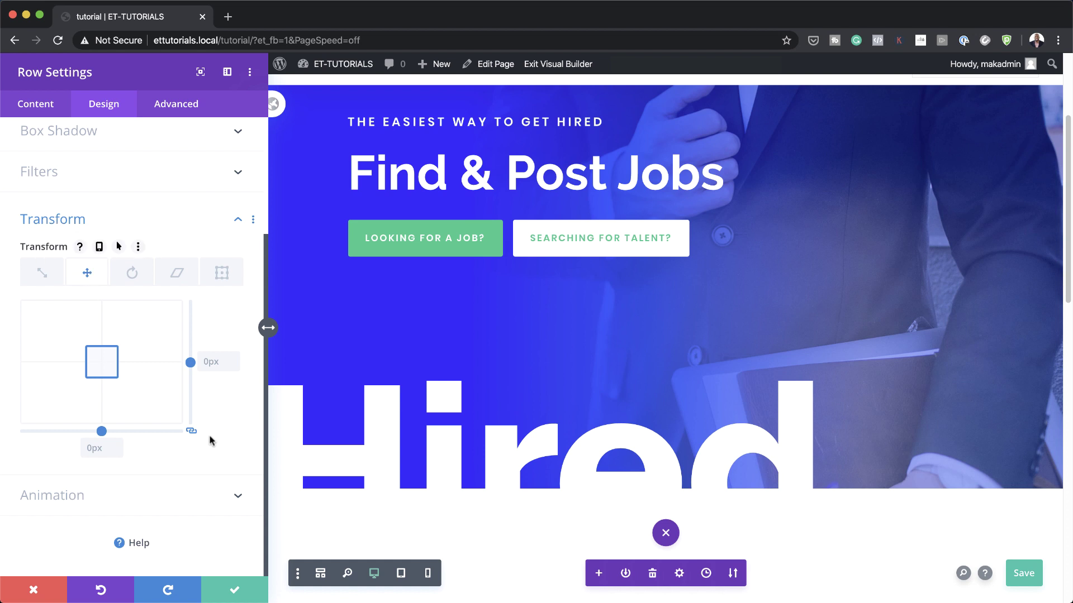
{"action": "left_click", "coordinate": [193, 434]}
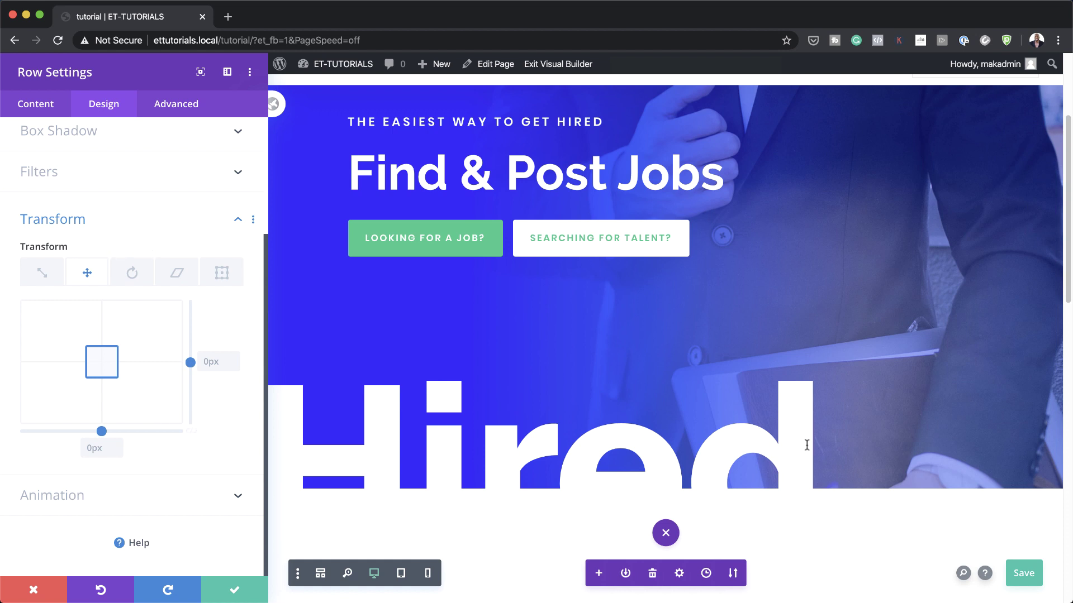
{"action": "left_click", "coordinate": [213, 362]}
{"action": "type", "text": "-24vw"}
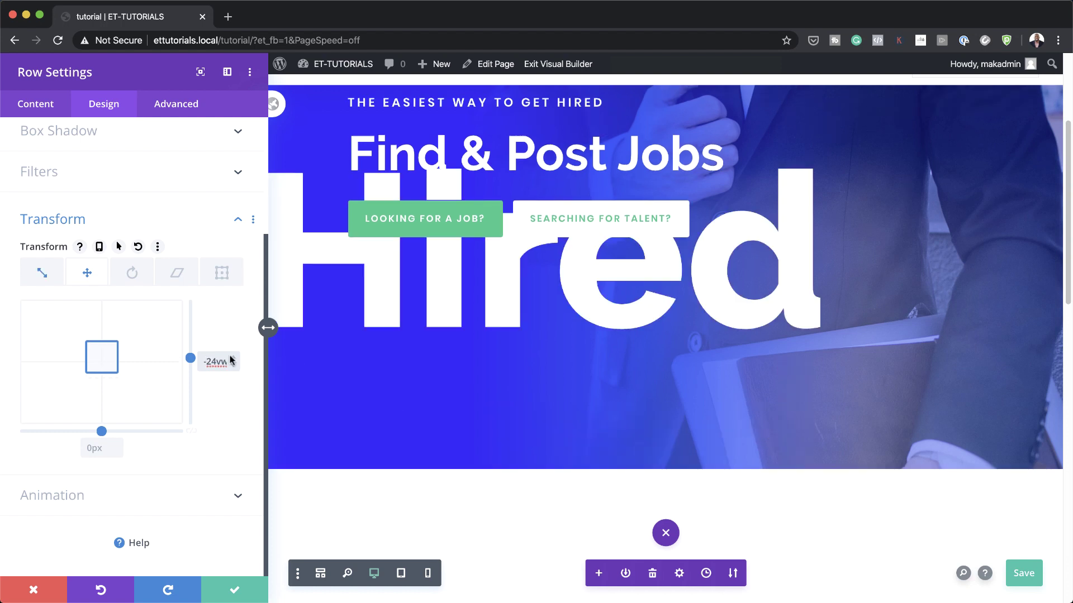
Set the row's Horizontal Overflow to Hidden and close the row settings
{"action": "left_click", "coordinate": [183, 106]}
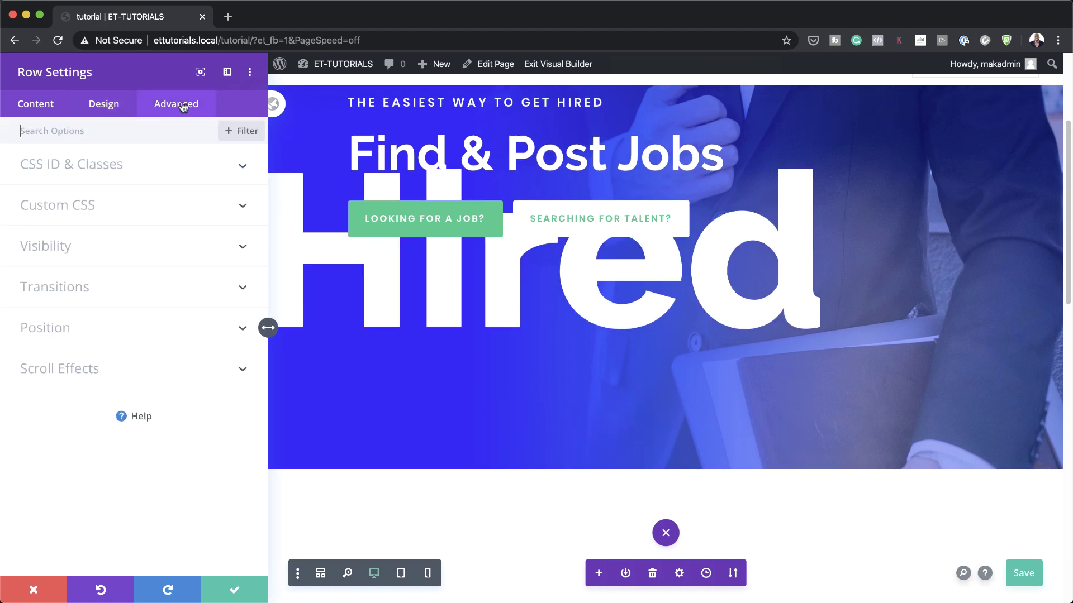
{"action": "left_click", "coordinate": [88, 252]}
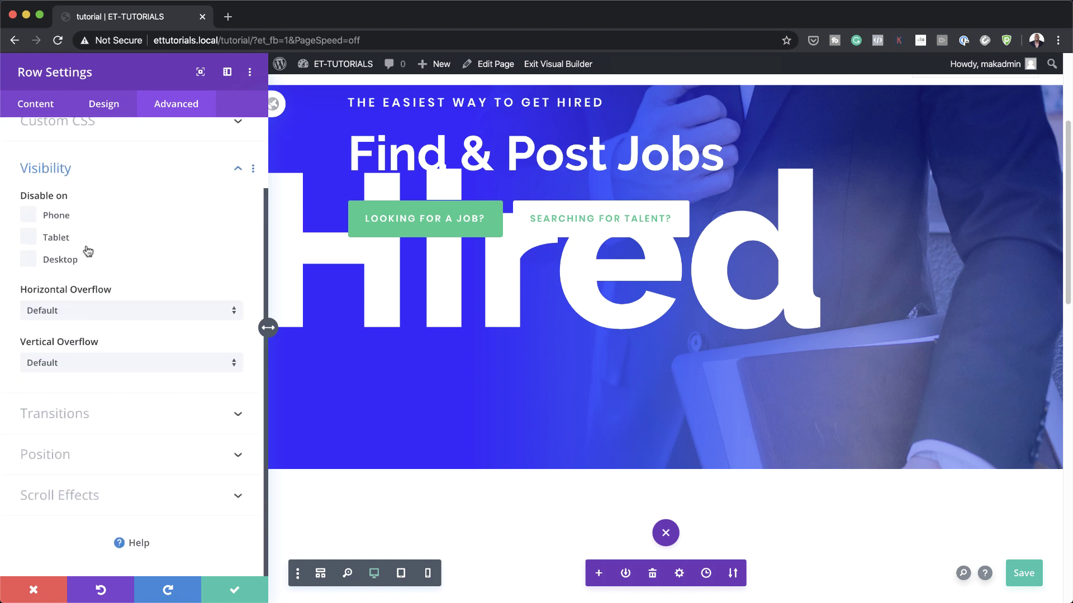
{"action": "left_click", "coordinate": [118, 311]}
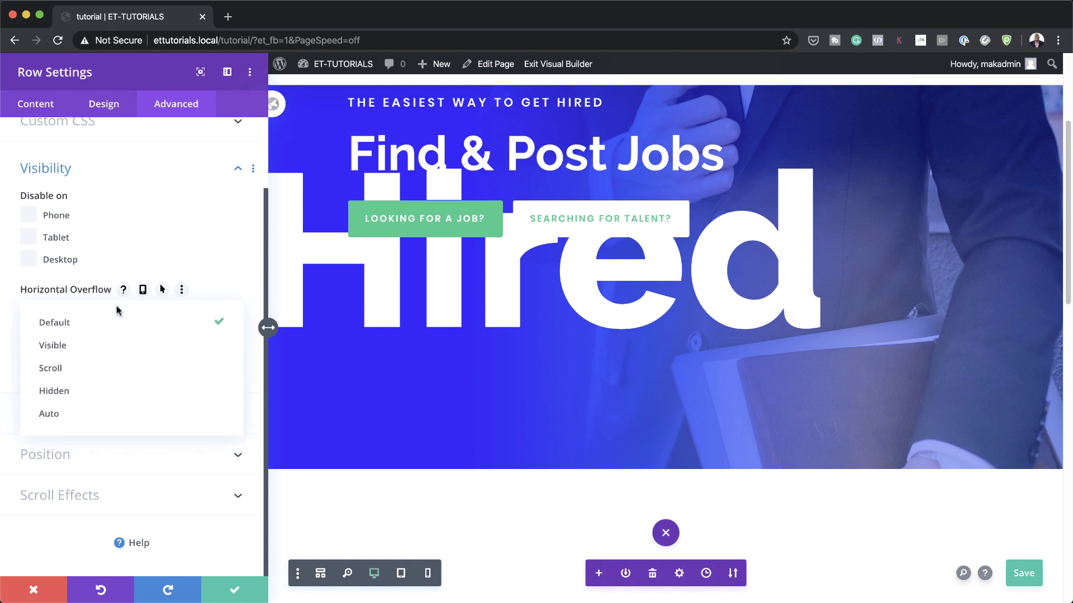
{"action": "left_click", "coordinate": [120, 388]}
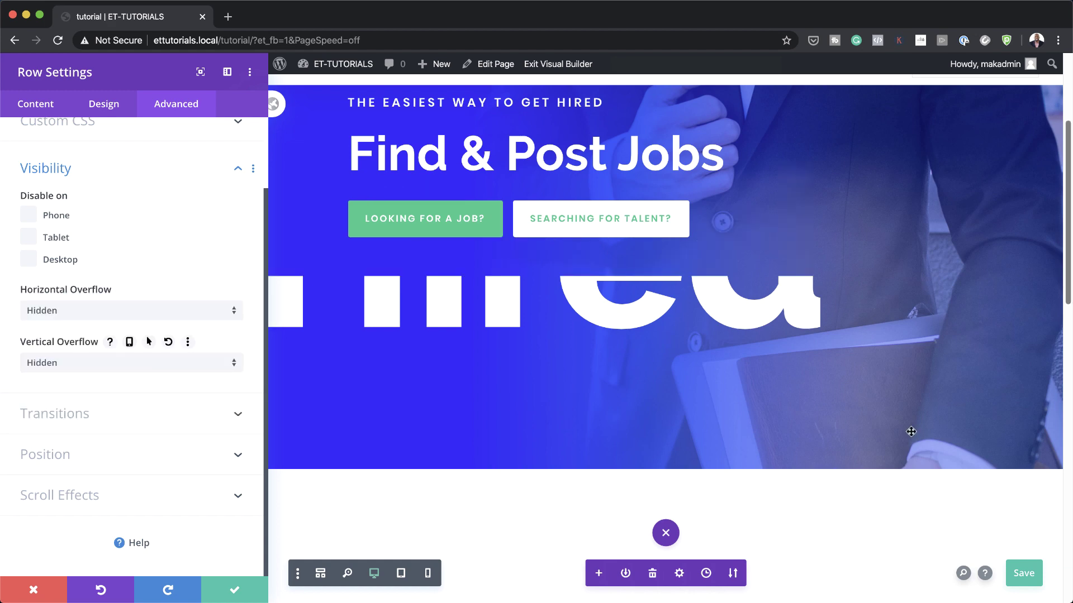
{"action": "left_click", "coordinate": [237, 593]}
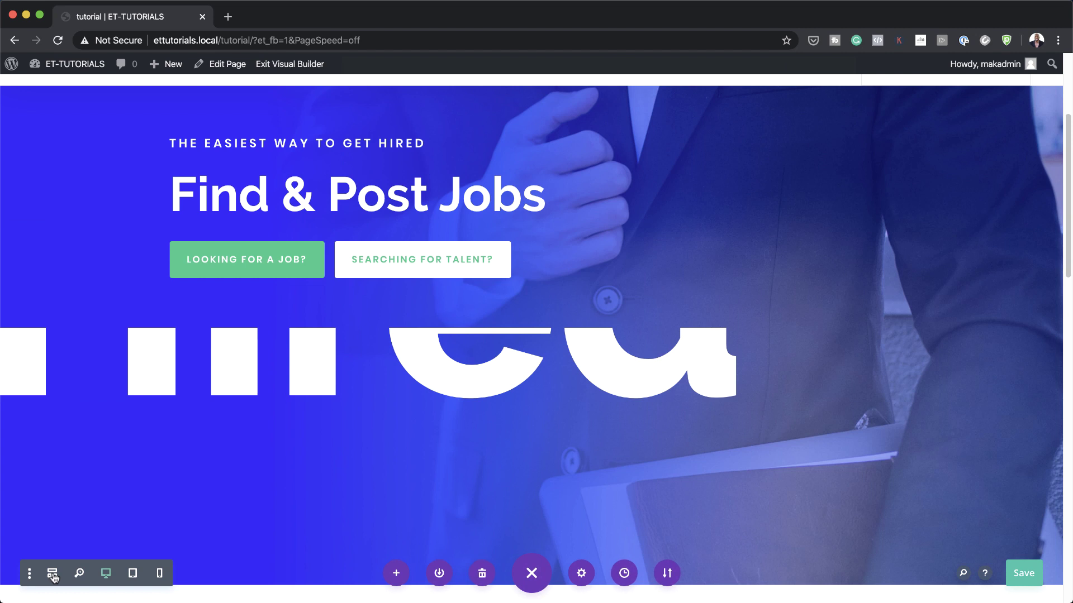
Open the Hired Text module's settings via Wireframe View, return to Desktop View, and save
{"action": "left_click", "coordinate": [52, 574]}
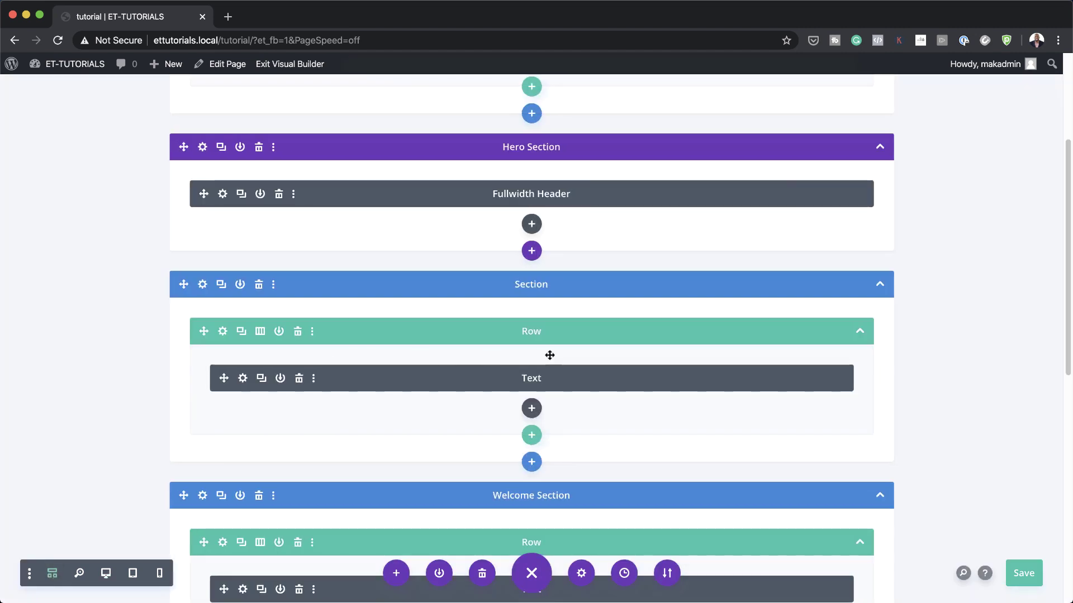
{"action": "left_click", "coordinate": [243, 378]}
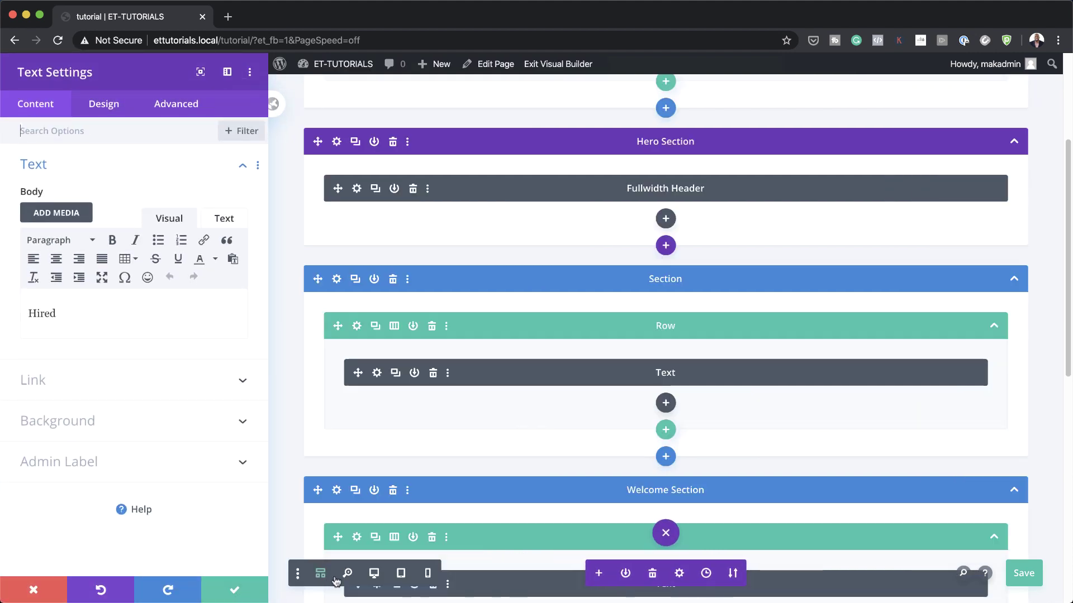
{"action": "left_click", "coordinate": [373, 573]}
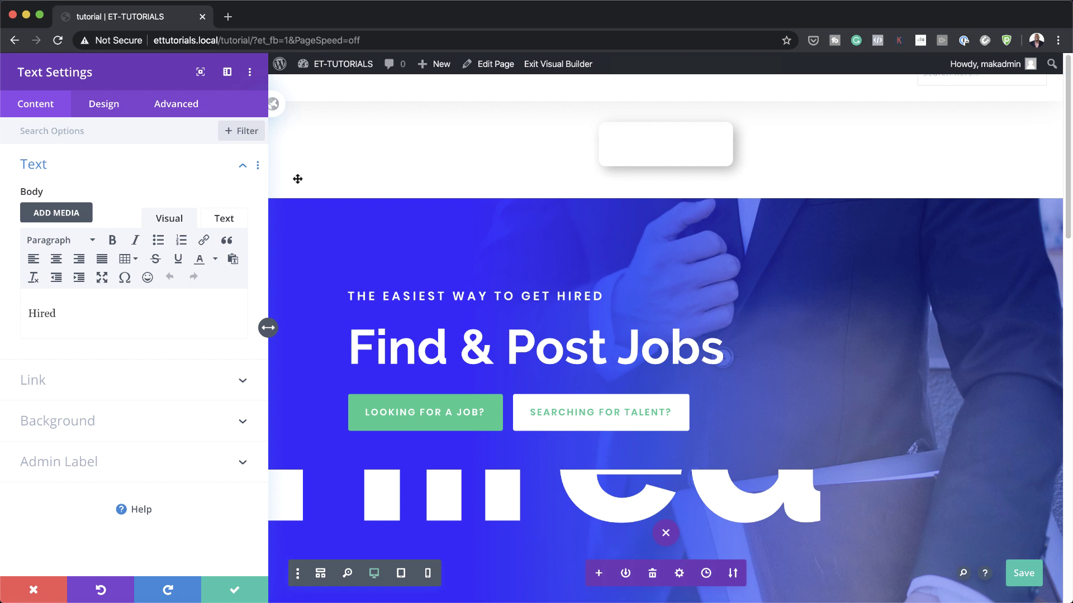
{"action": "key", "text": "super+s"}
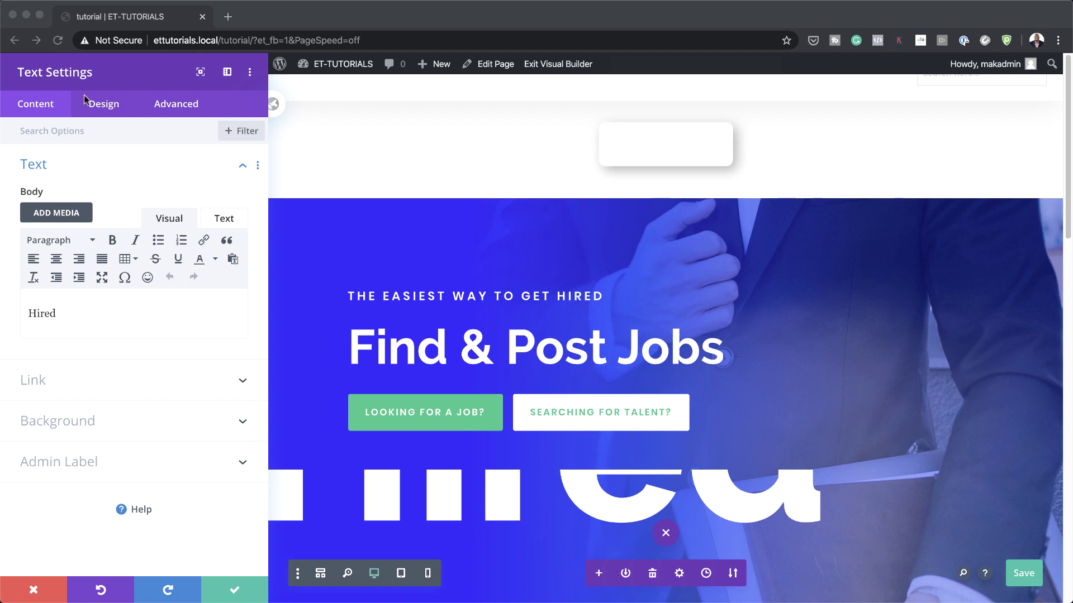
Set the Hired text colour to rgba(255,255,255,0.16) and its text size to 36vw
{"action": "left_click", "coordinate": [106, 104]}
{"action": "left_click", "coordinate": [78, 166]}
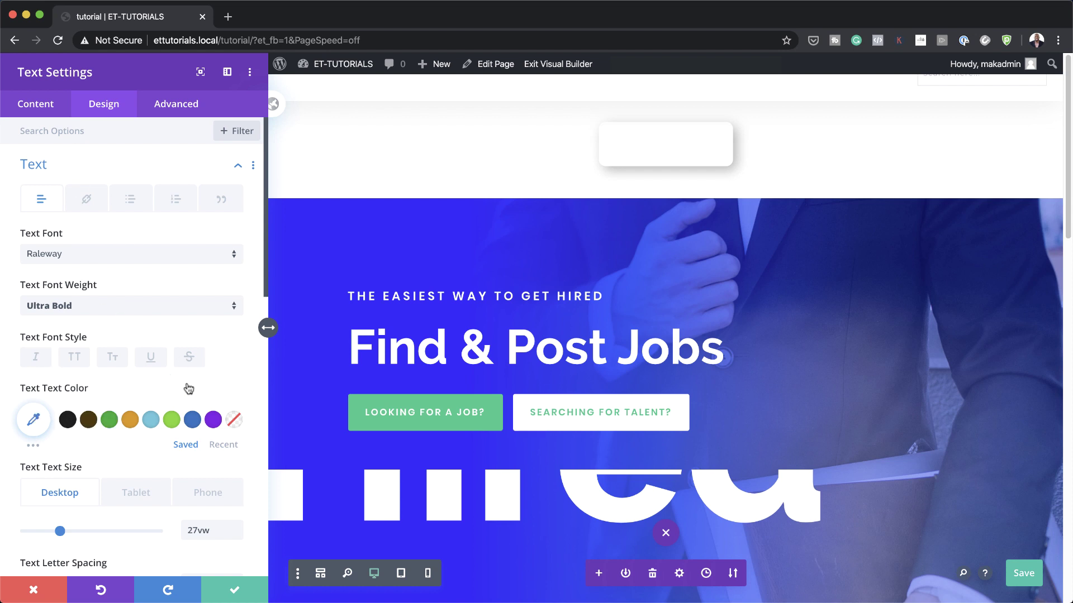
{"action": "scroll", "coordinate": [187, 385], "scroll_direction": "down", "scroll_amount": 4}
{"action": "scroll", "coordinate": [187, 384], "scroll_direction": "up", "scroll_amount": 1}
{"action": "left_click", "coordinate": [34, 154]}
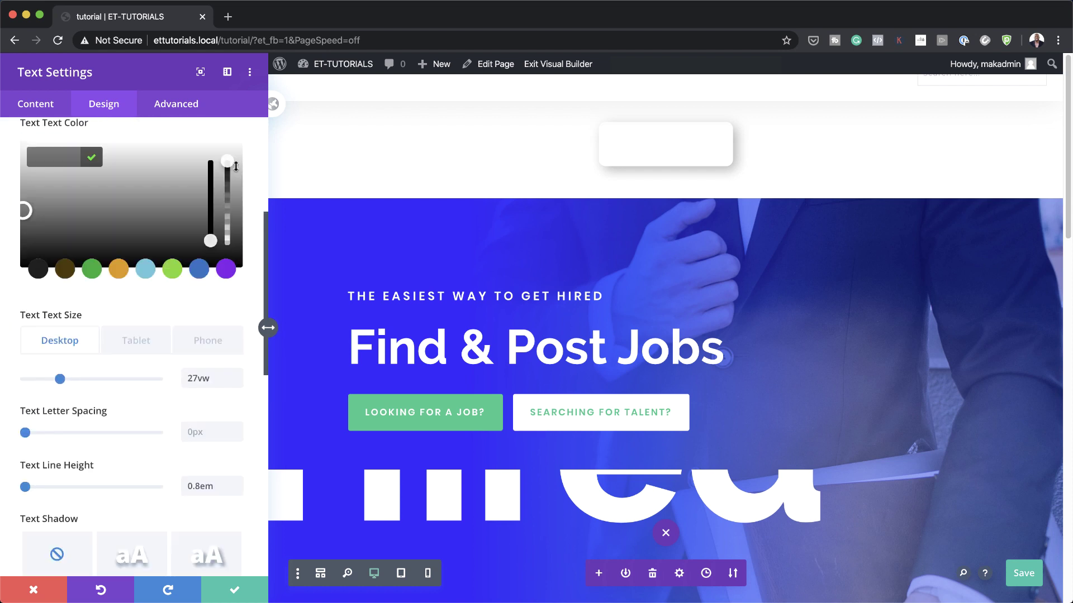
{"action": "left_click_drag", "start_coordinate": [228, 163], "coordinate": [228, 179]}
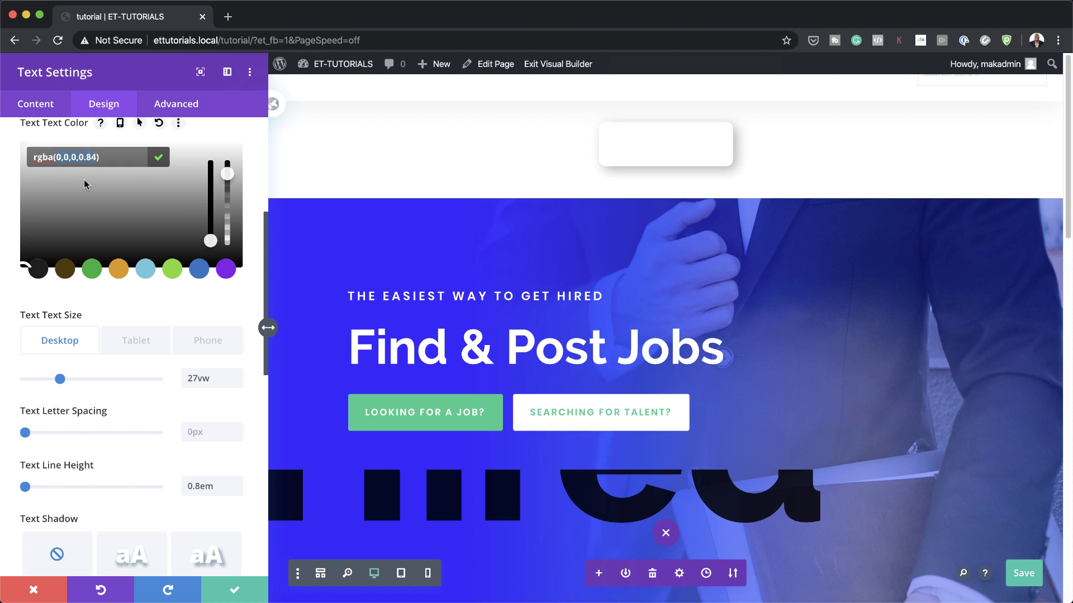
{"action": "type", "text": "(255,255,255,0.16)"}
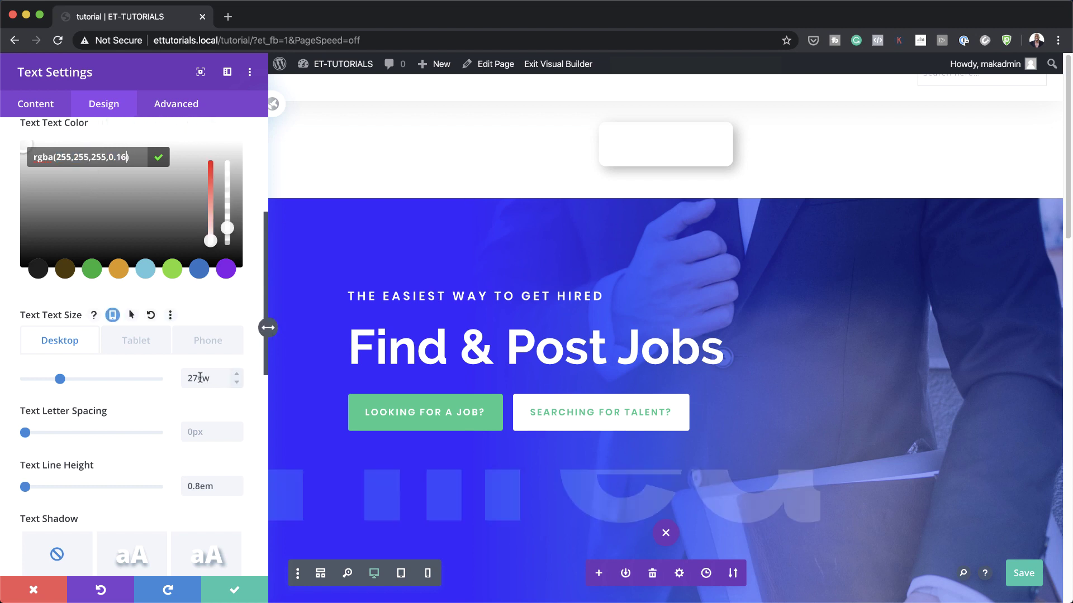
{"action": "left_click", "coordinate": [240, 378]}
{"action": "scroll", "coordinate": [154, 450], "scroll_direction": "down", "scroll_amount": 5}
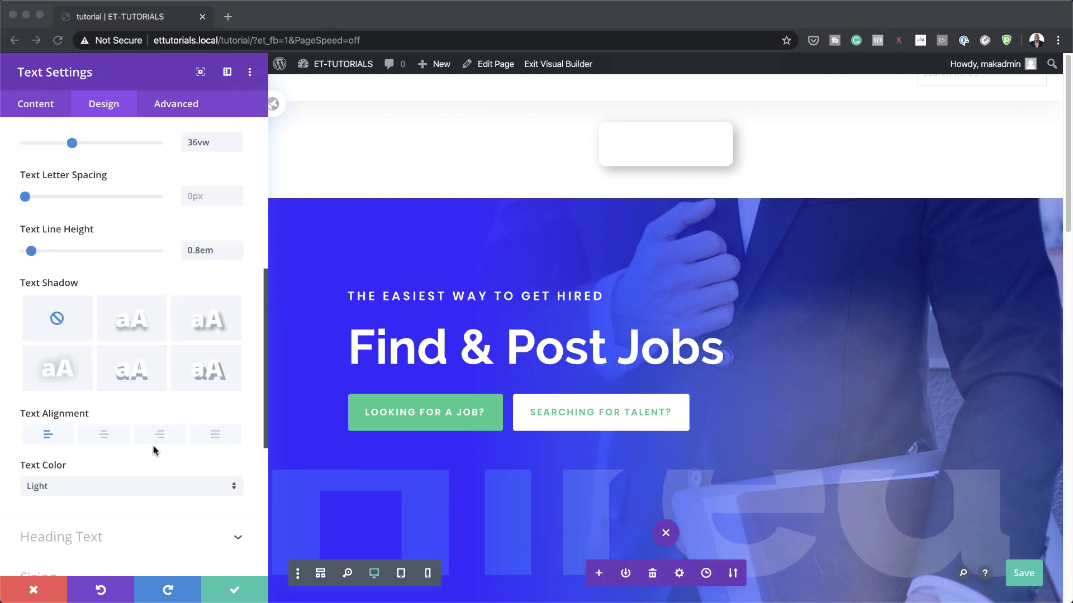
{"action": "scroll", "coordinate": [156, 450], "scroll_direction": "down", "scroll_amount": 1}
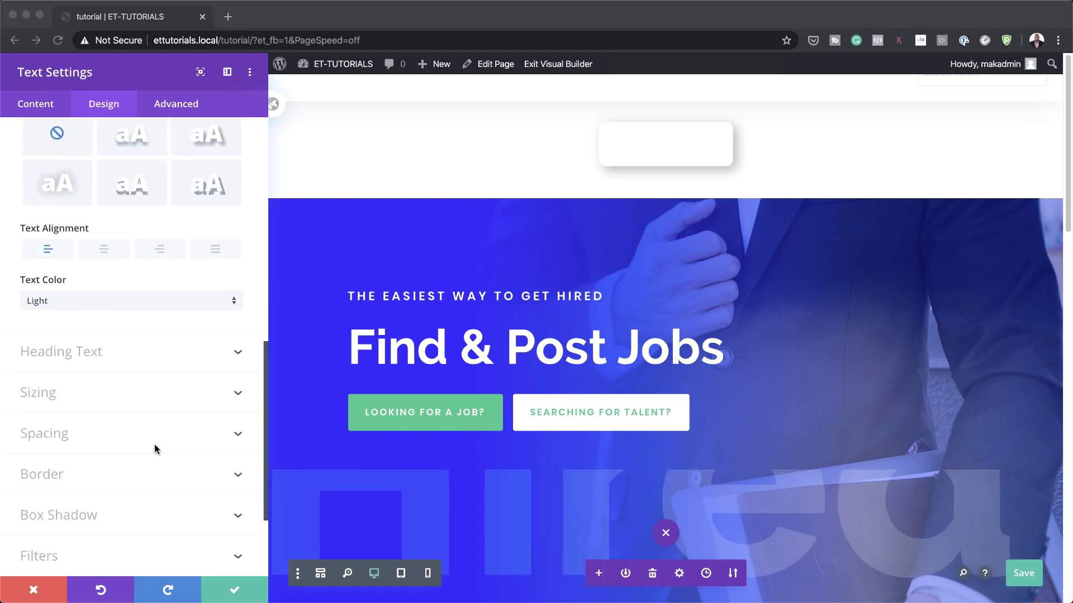
Set the Hired text's left margin to -100% and right margin to 100%
{"action": "left_click", "coordinate": [89, 438]}
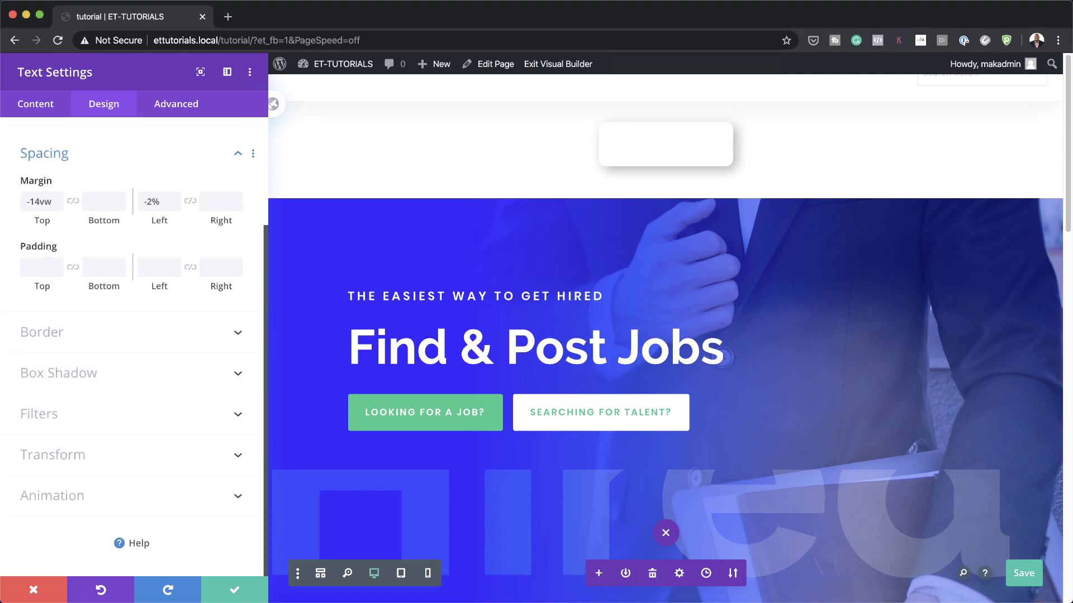
{"action": "left_click", "coordinate": [143, 206]}
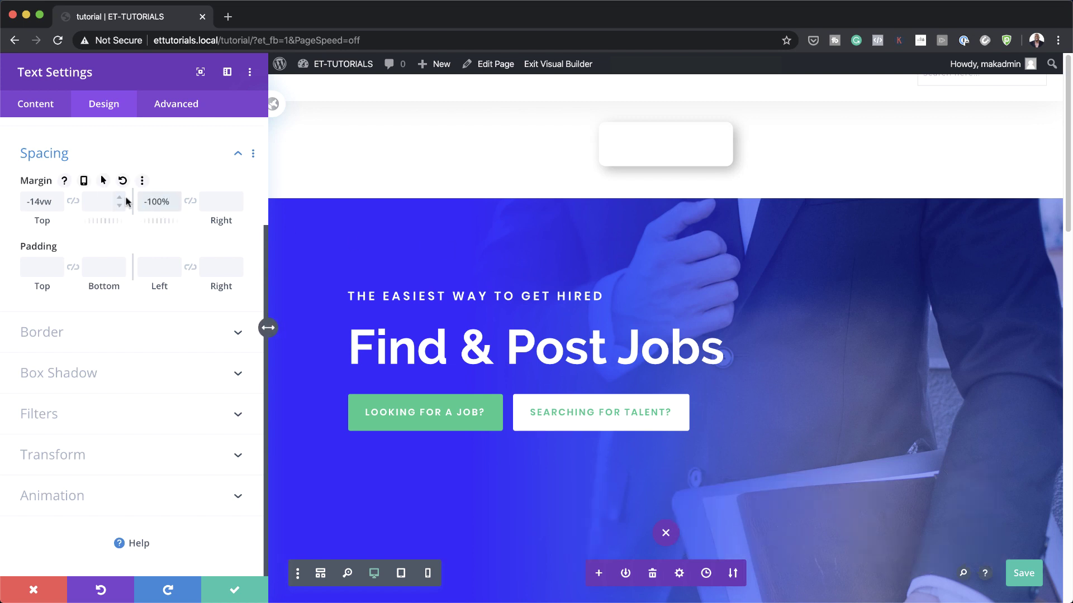
{"action": "left_click", "coordinate": [216, 203]}
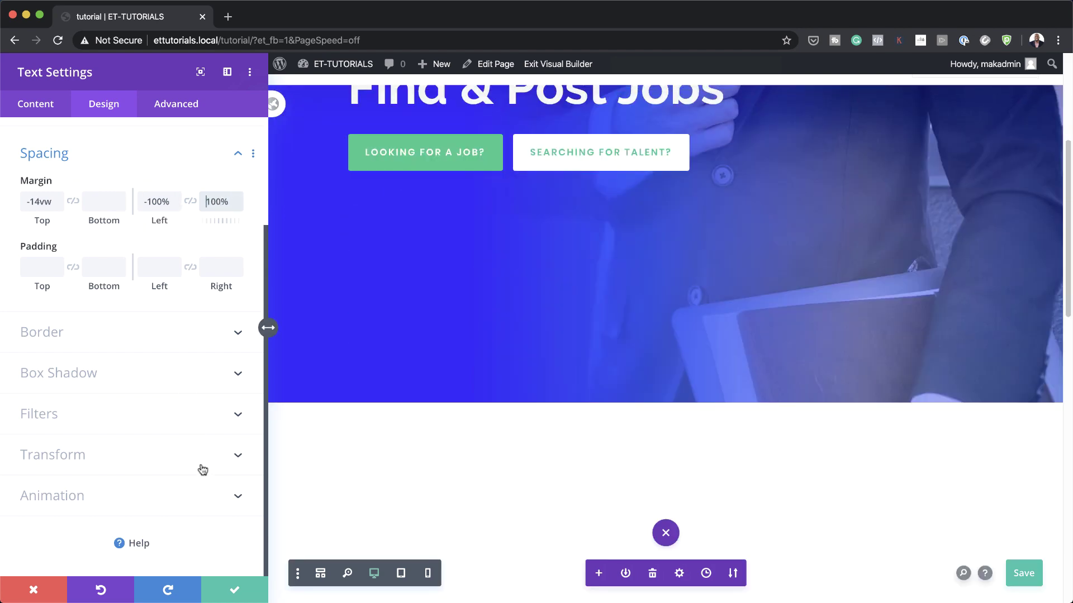
{"action": "left_click", "coordinate": [178, 503]}
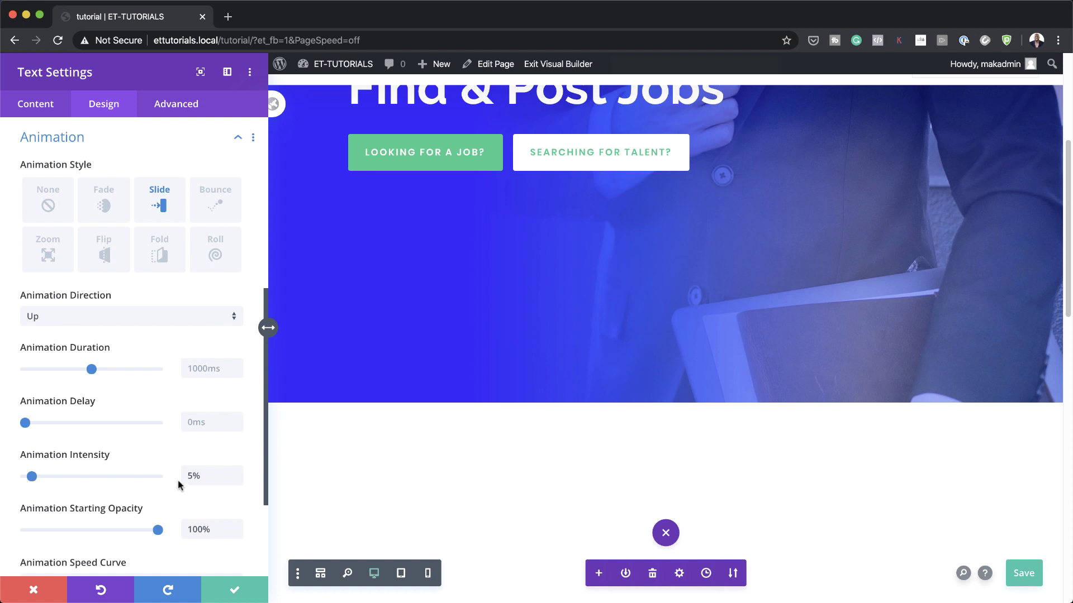
Give the Hired text a Slide animation from Left, 10000ms duration, 100% intensity
{"action": "left_click", "coordinate": [161, 217]}
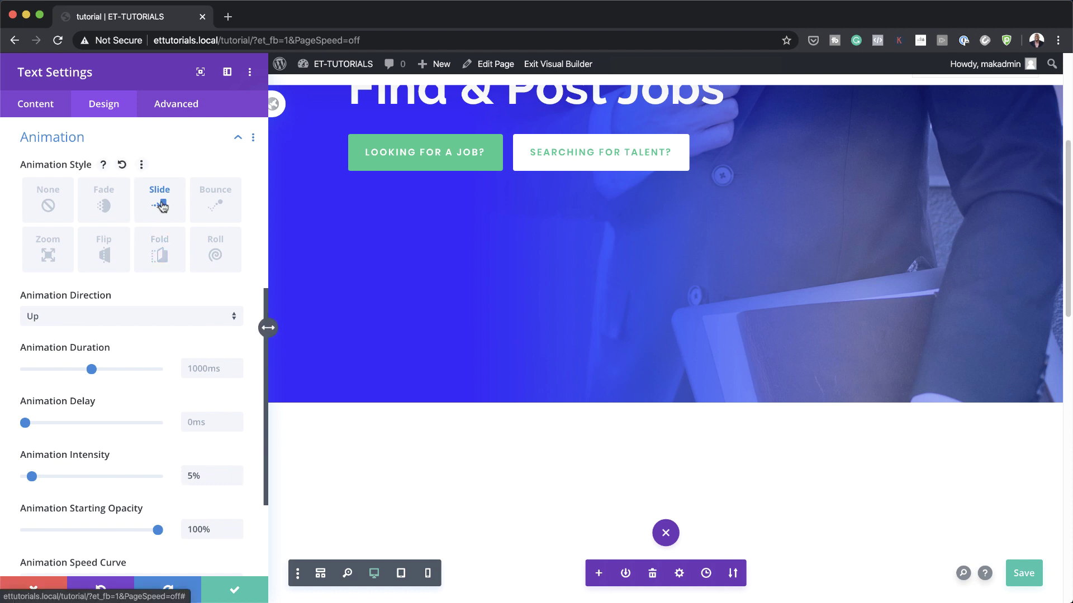
{"action": "left_click", "coordinate": [139, 322]}
{"action": "left_click", "coordinate": [135, 374]}
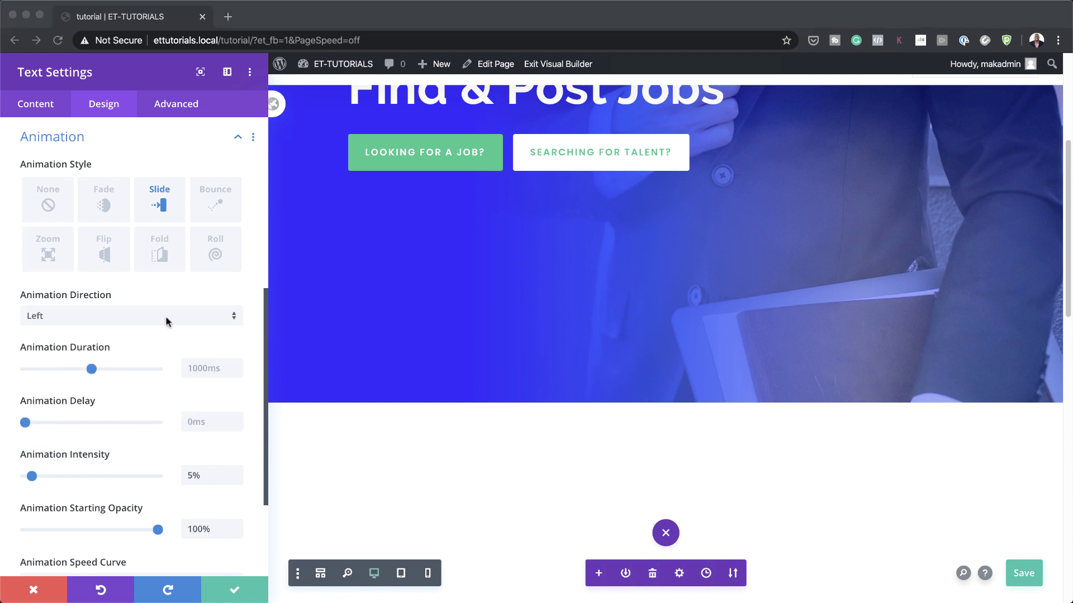
{"action": "left_click", "coordinate": [196, 369]}
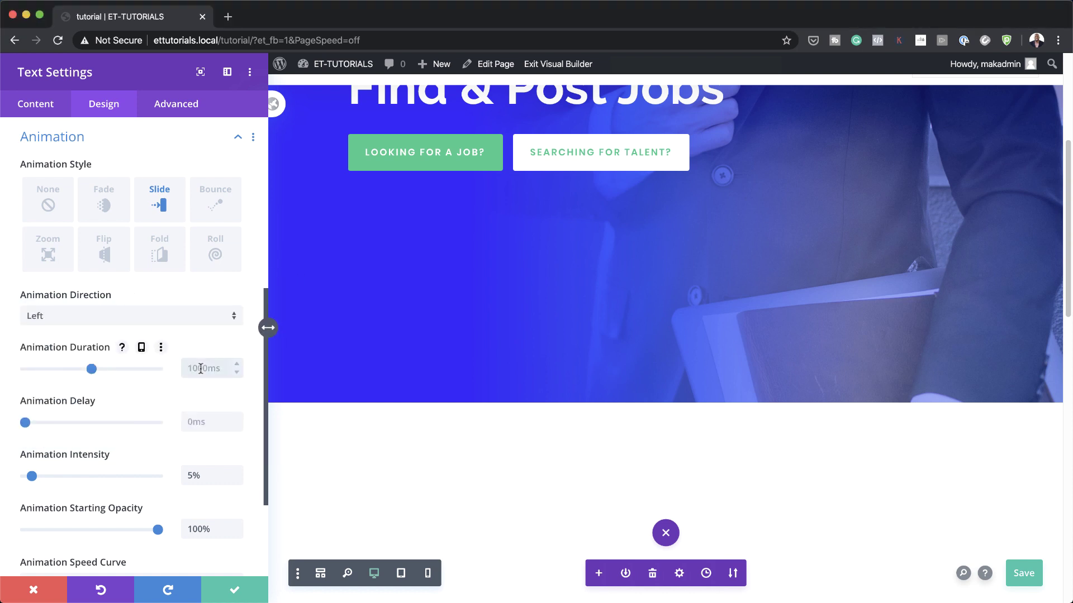
{"action": "left_click", "coordinate": [196, 401]}
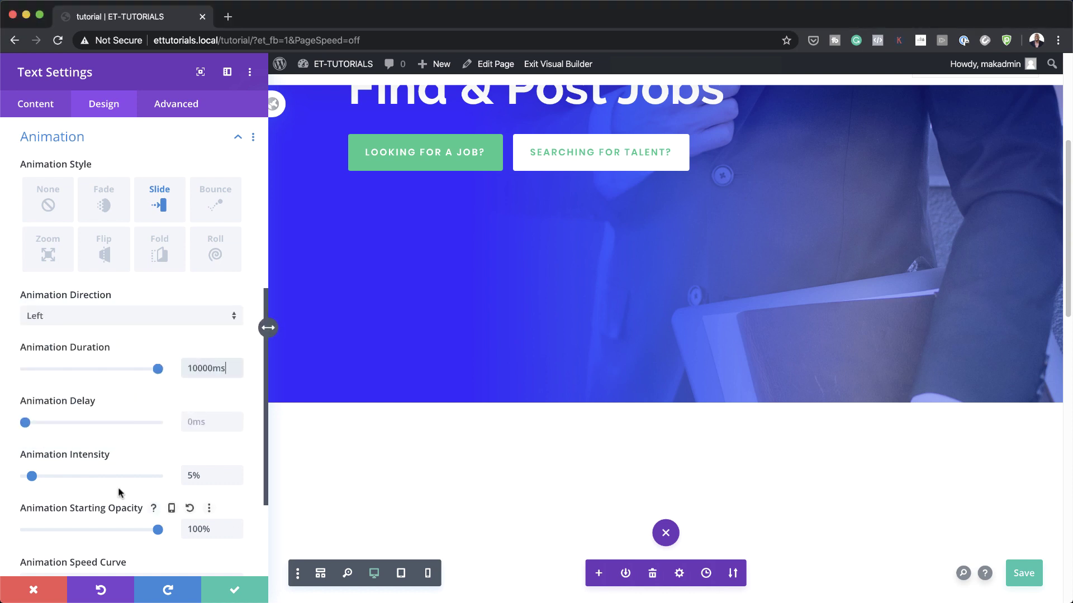
{"action": "left_click_drag", "start_coordinate": [32, 476], "coordinate": [194, 482]}
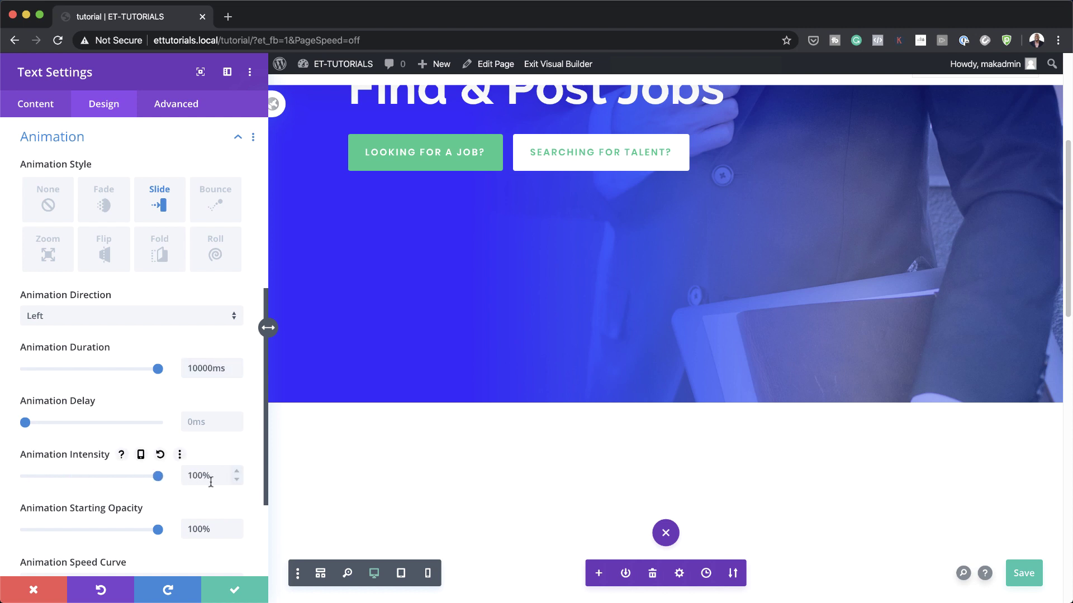
Make the animation Linear and repeat in a Loop, confirm the settings, and review the page
{"action": "scroll", "coordinate": [211, 482], "scroll_direction": "down", "scroll_amount": 3}
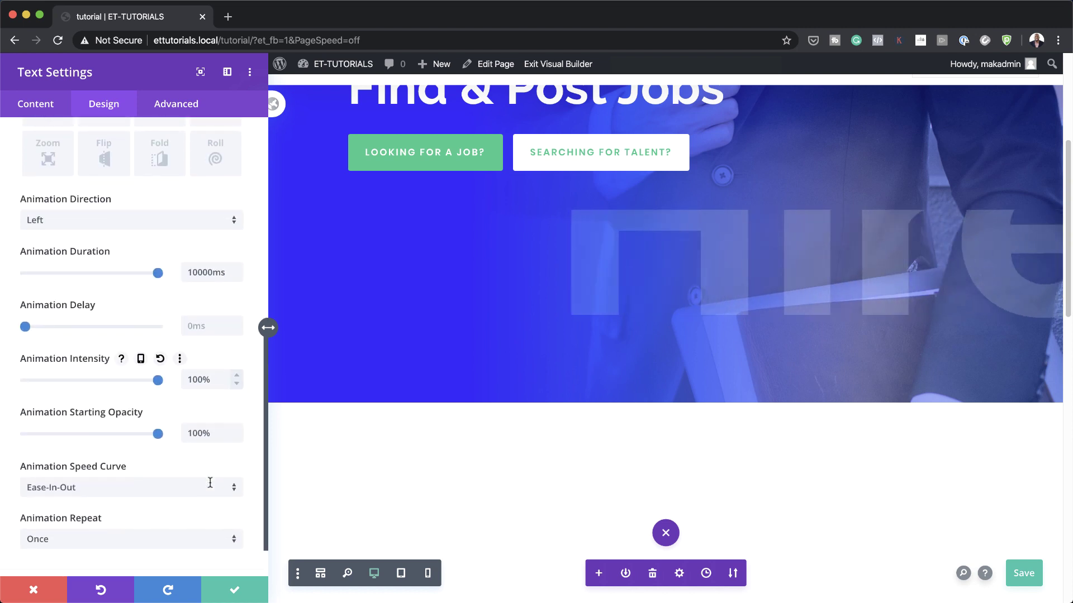
{"action": "left_click", "coordinate": [210, 482]}
{"action": "left_click", "coordinate": [56, 534]}
{"action": "scroll", "coordinate": [53, 481], "scroll_direction": "down", "scroll_amount": 2}
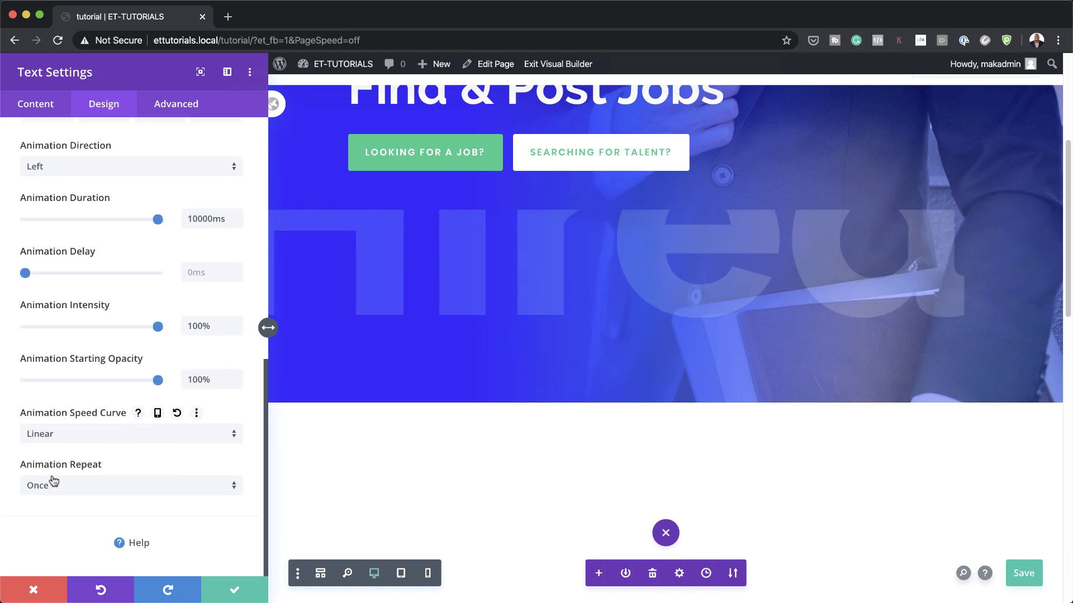
{"action": "left_click", "coordinate": [107, 490]}
{"action": "left_click", "coordinate": [106, 513]}
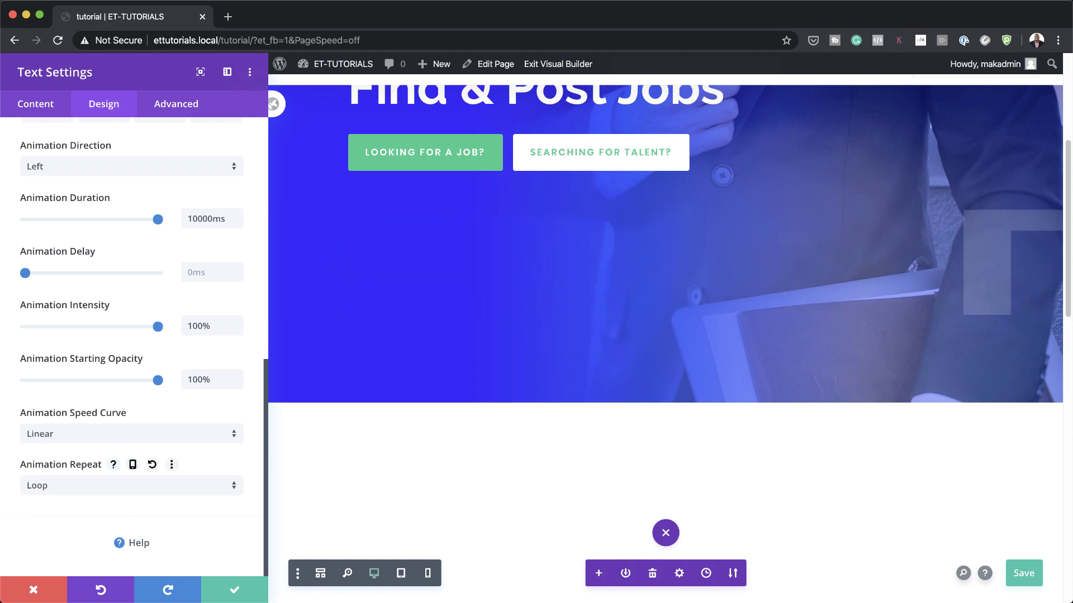
{"action": "left_click", "coordinate": [237, 589]}
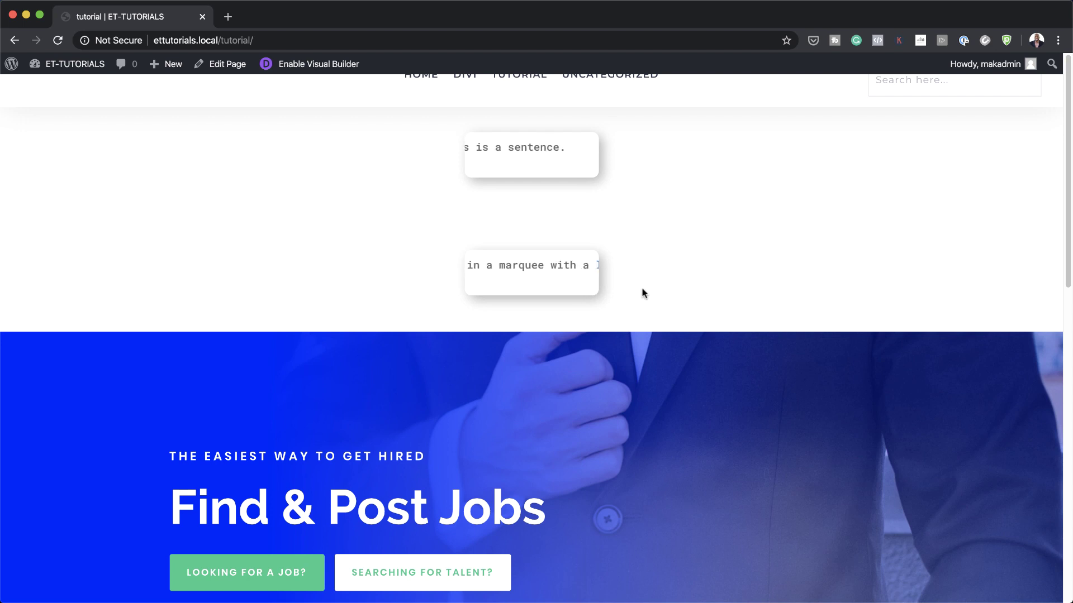
{"action": "scroll", "coordinate": [771, 307], "scroll_direction": "down", "scroll_amount": 4}
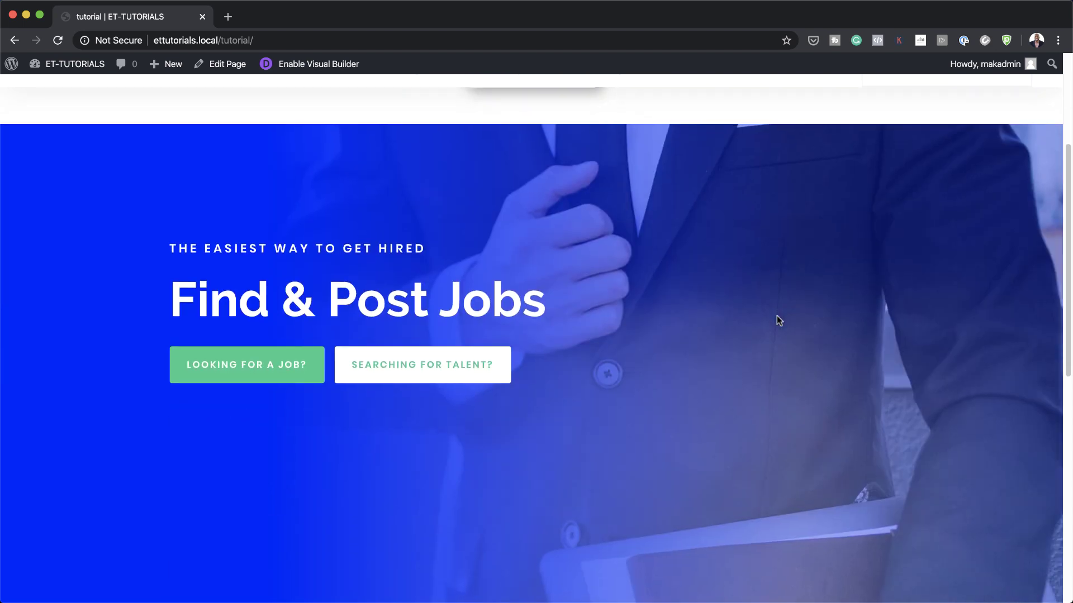
{"action": "scroll", "coordinate": [777, 316], "scroll_direction": "down", "scroll_amount": 4}
{"action": "scroll", "coordinate": [777, 316], "scroll_direction": "up", "scroll_amount": 3}
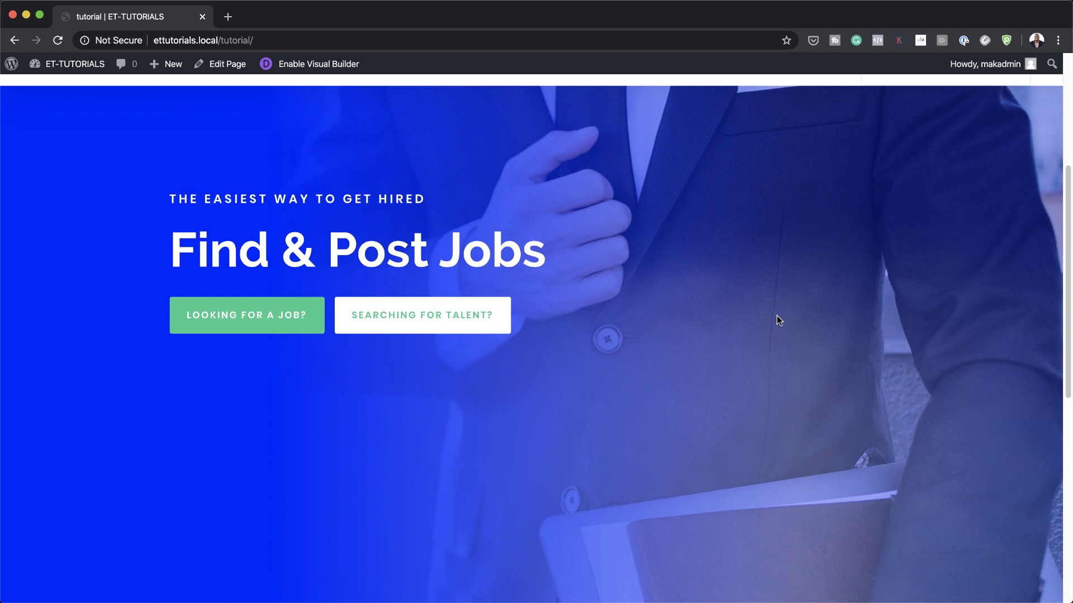